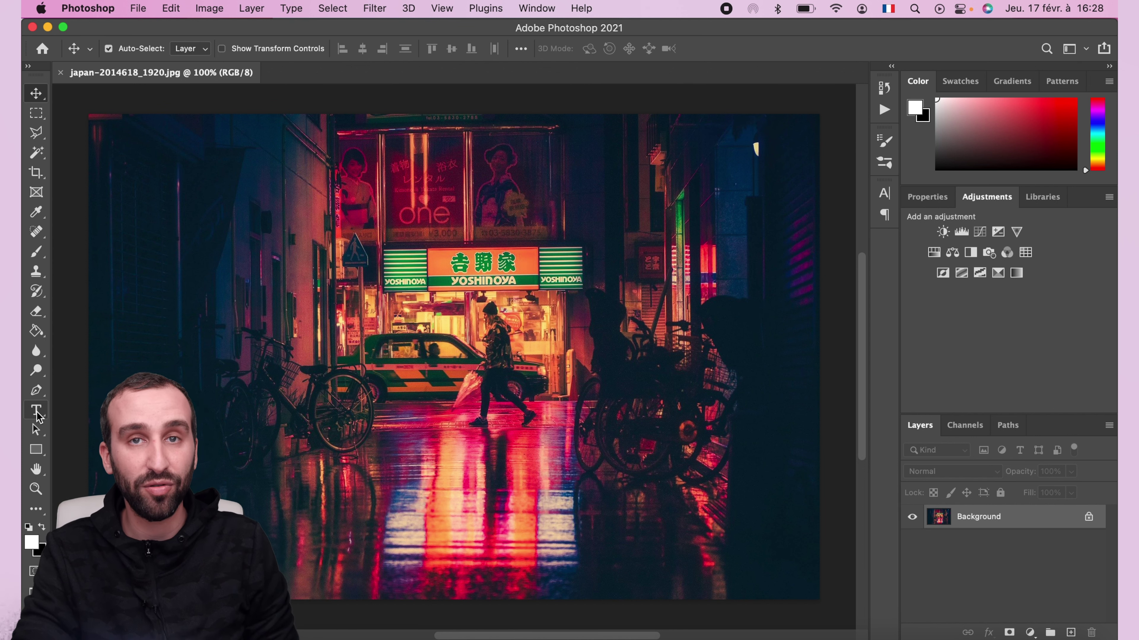
Step: Add a white text layer reading "BONJOUR" over the street photo with the Type tool and select all its text
click(38, 417)
click(291, 332)
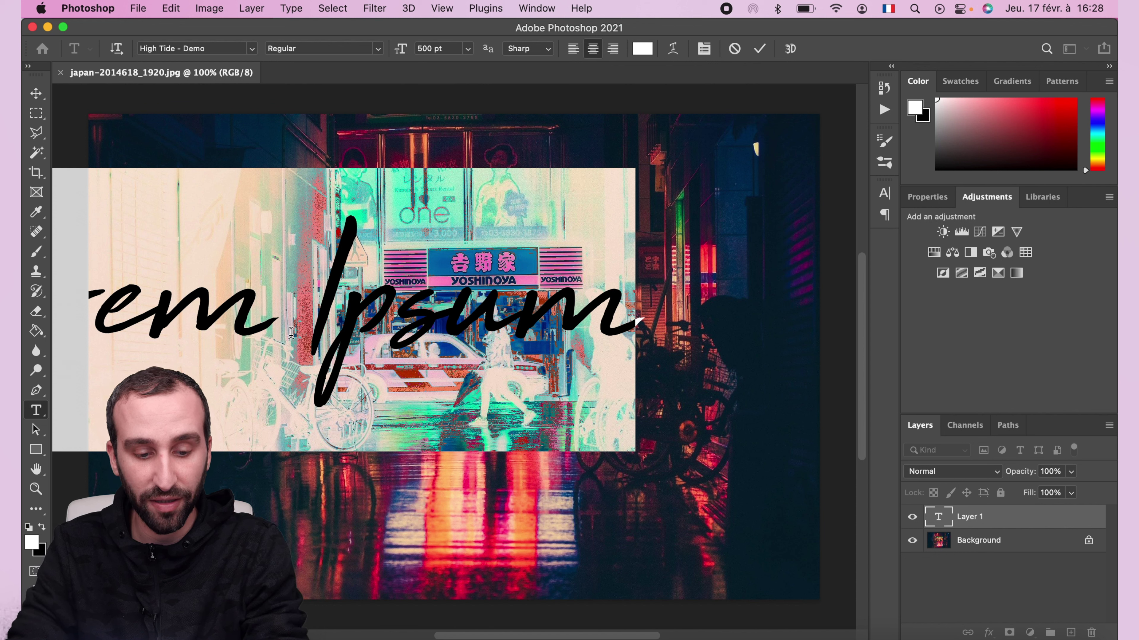
text(bo)
key(BackSpace)
key(BackSpace)
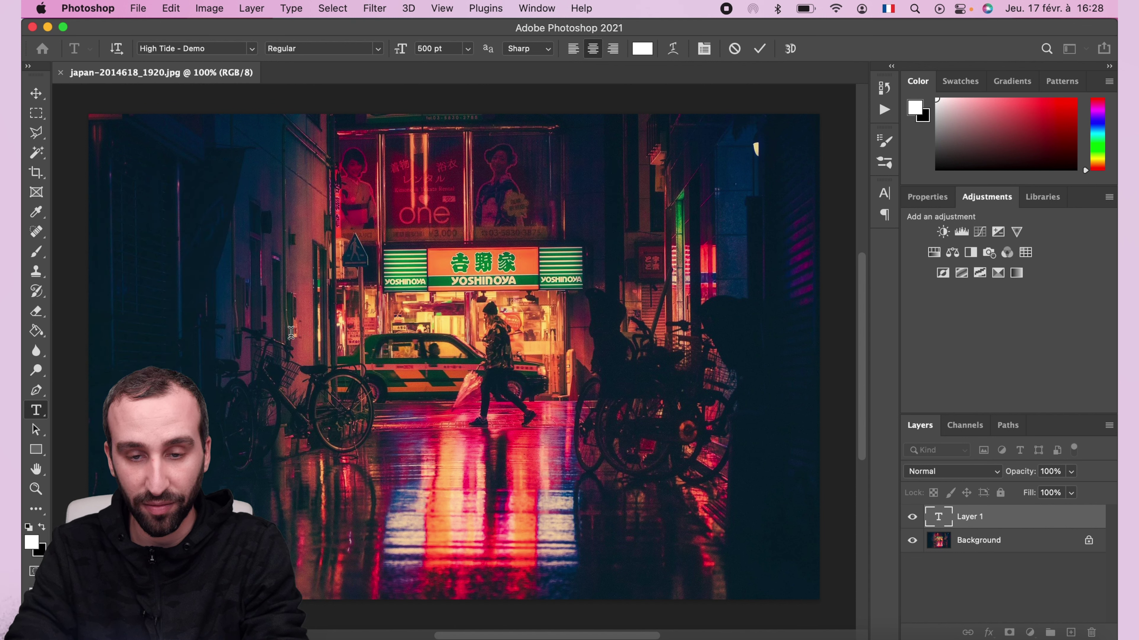
text(Bonjour)
key(super+a)
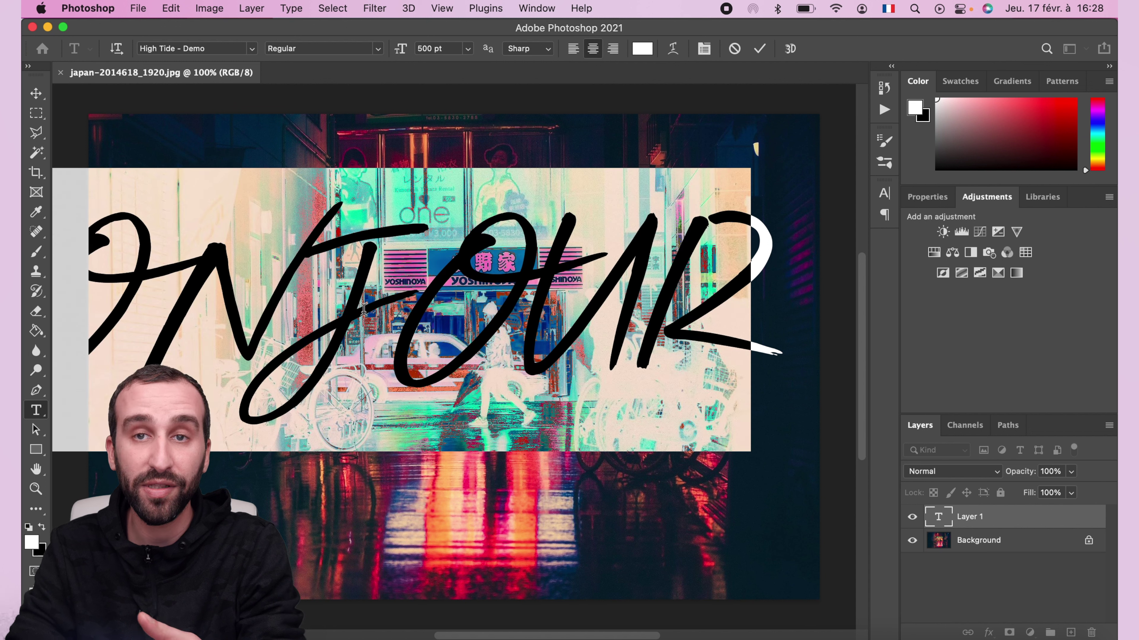
Step: Try the ARCO font on the BONJOUR text and return it to High Tide - Demo
click(253, 48)
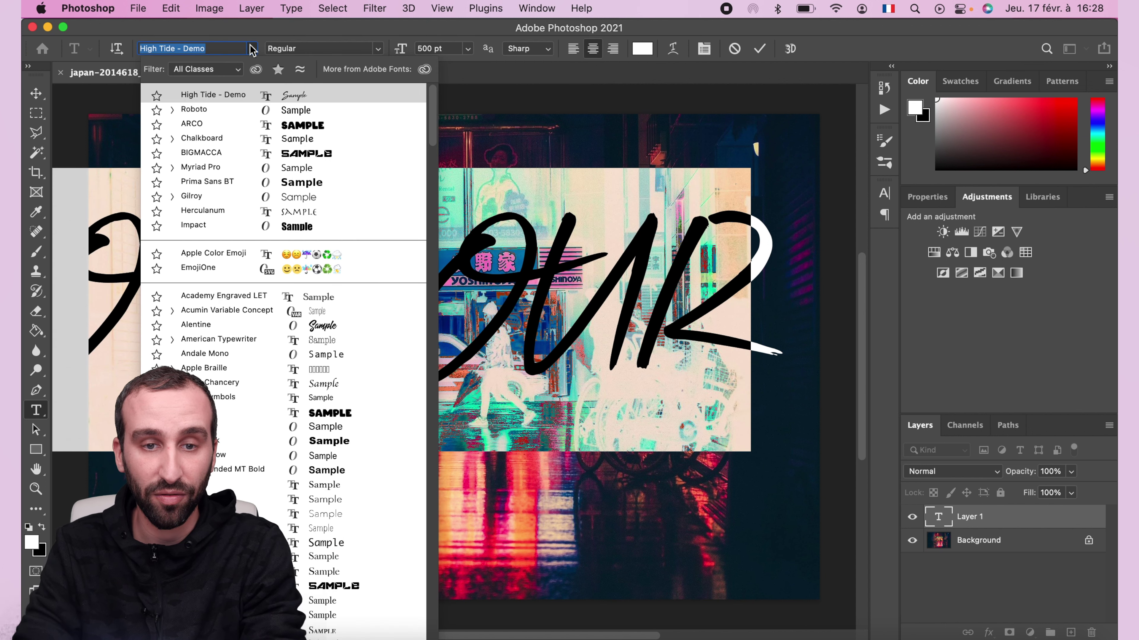
click(325, 126)
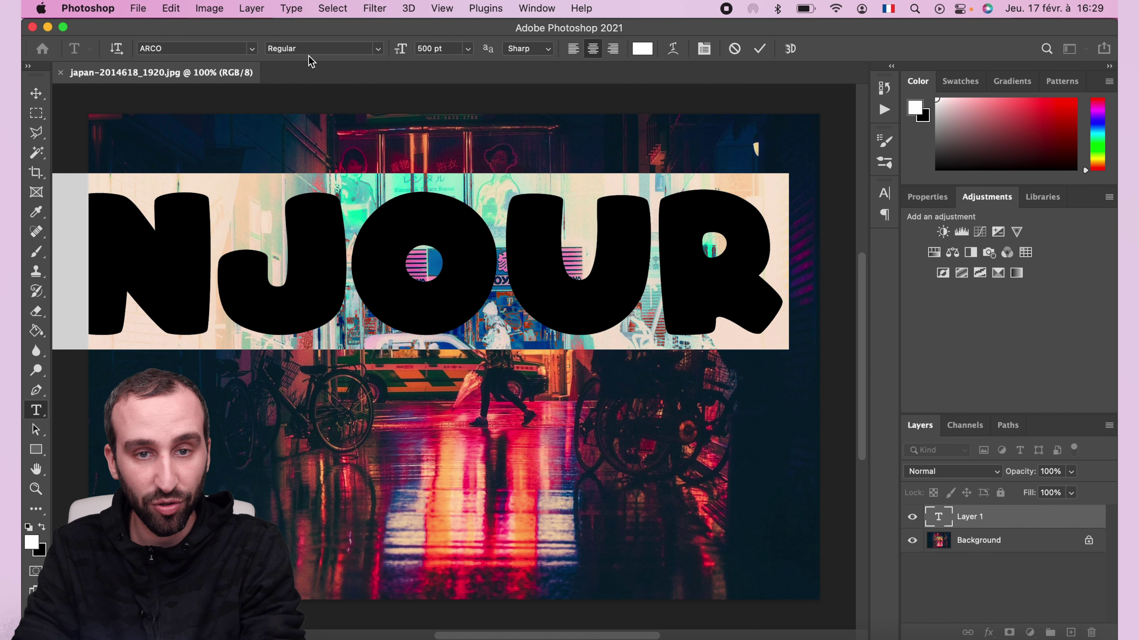
click(251, 48)
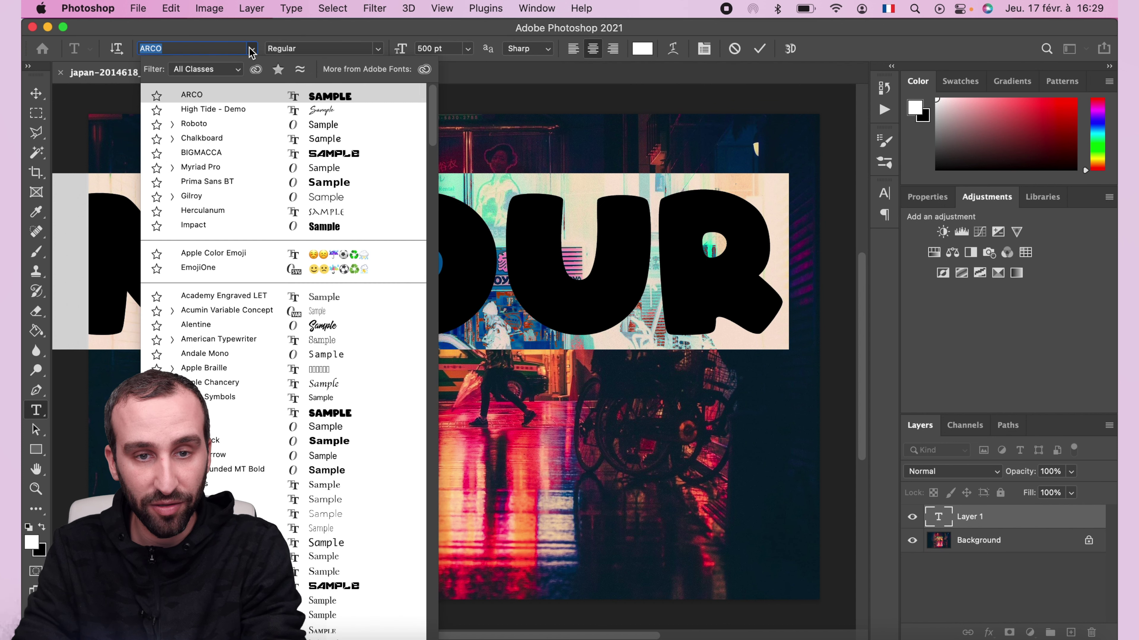
click(213, 109)
Step: Set the font size of the BONJOUR text to 300 pt
click(453, 48)
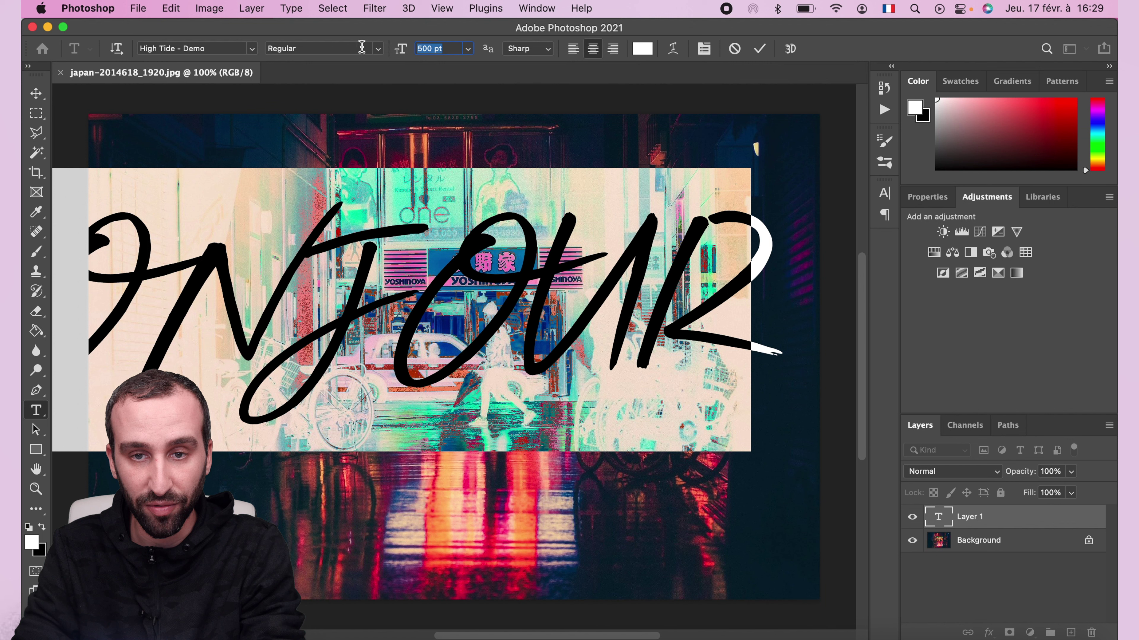
text(300)
key(Return)
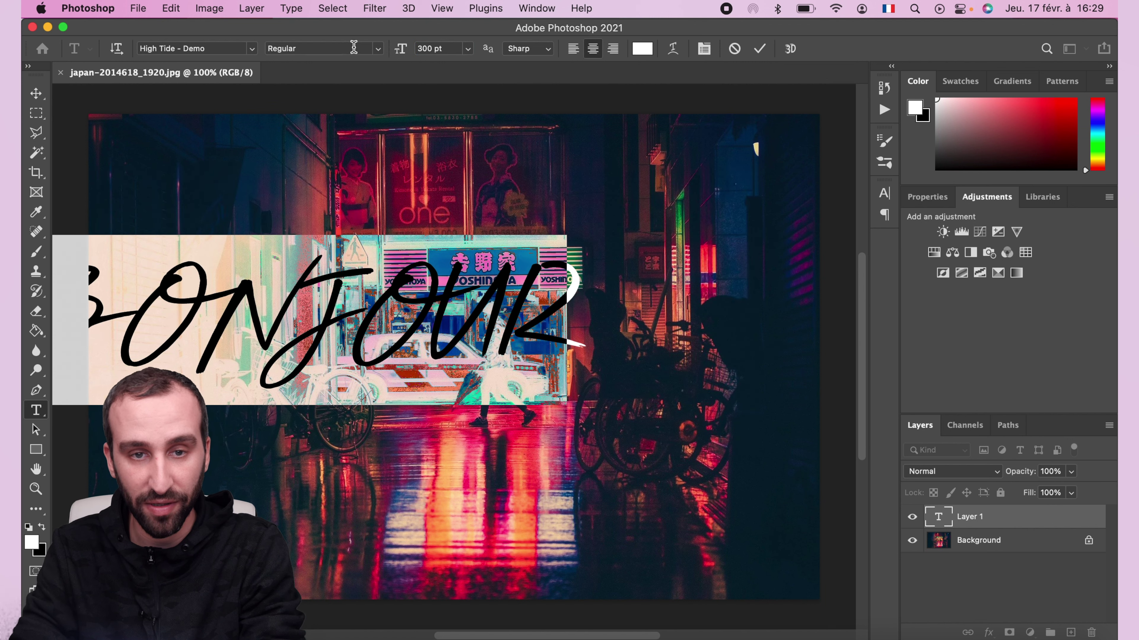
Step: Apply the ARCO font to the BONJOUR text and move the text to the middle of the photo
click(253, 48)
text(AR)
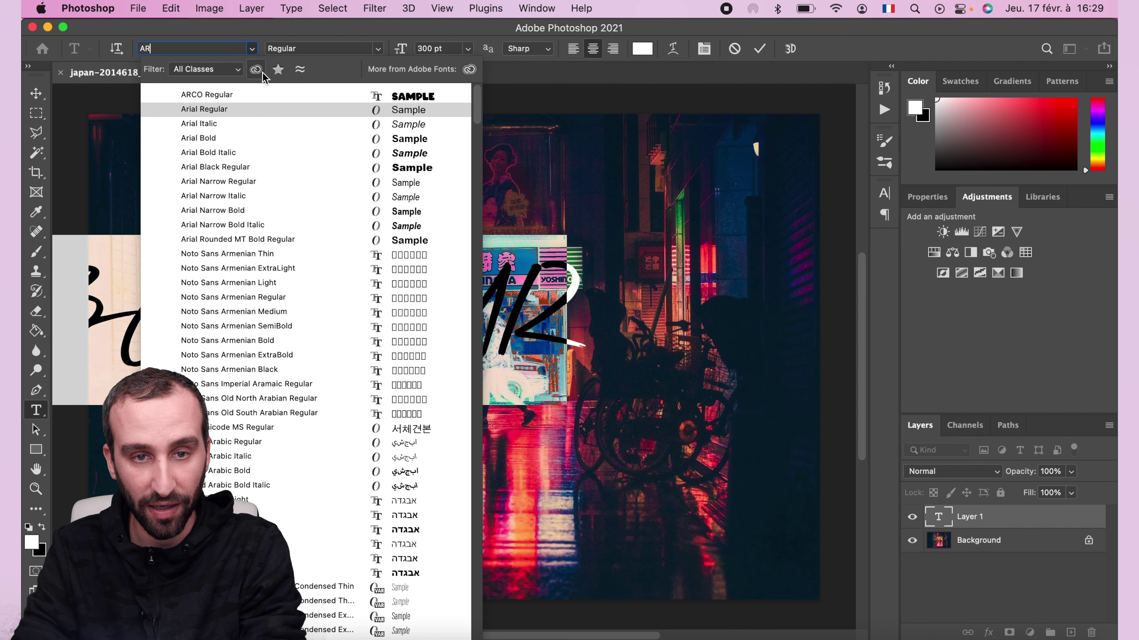
text(CO)
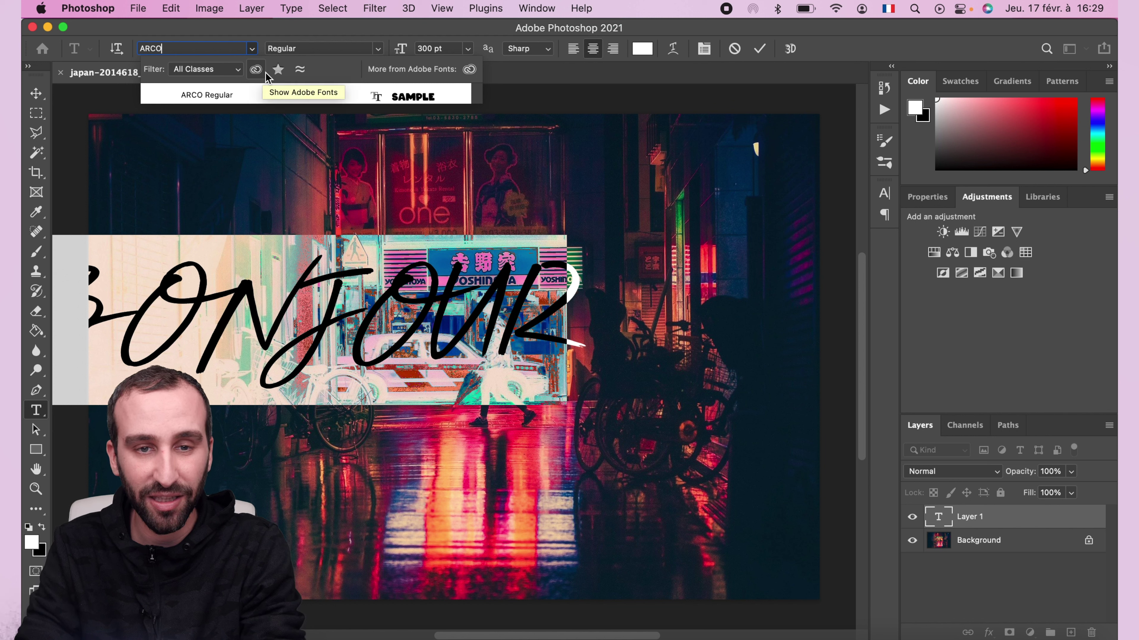
key(Return)
key(Escape)
key(v)
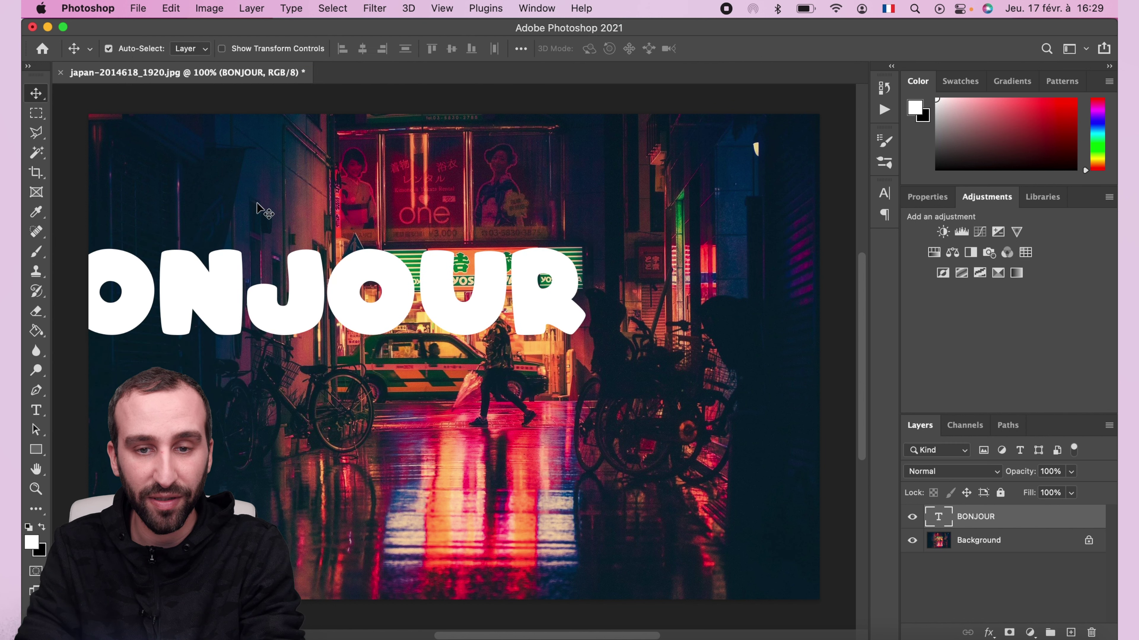
drag(311, 288, 480, 330)
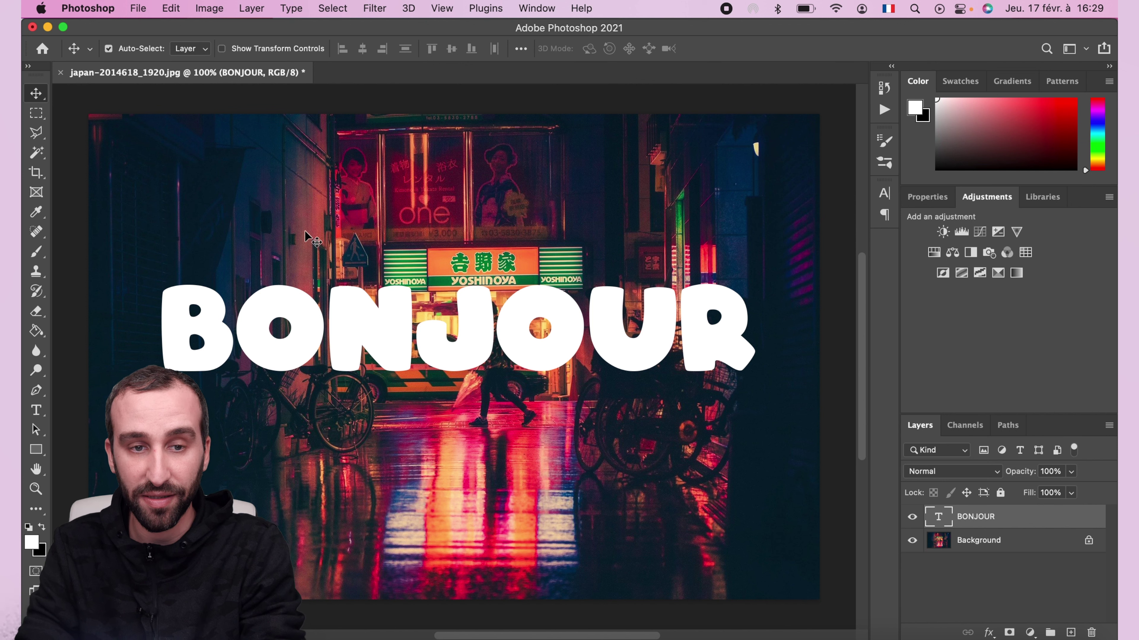
Step: Show the Photoshop actions and expand the CHALK - Single Effects set
click(540, 6)
click(542, 113)
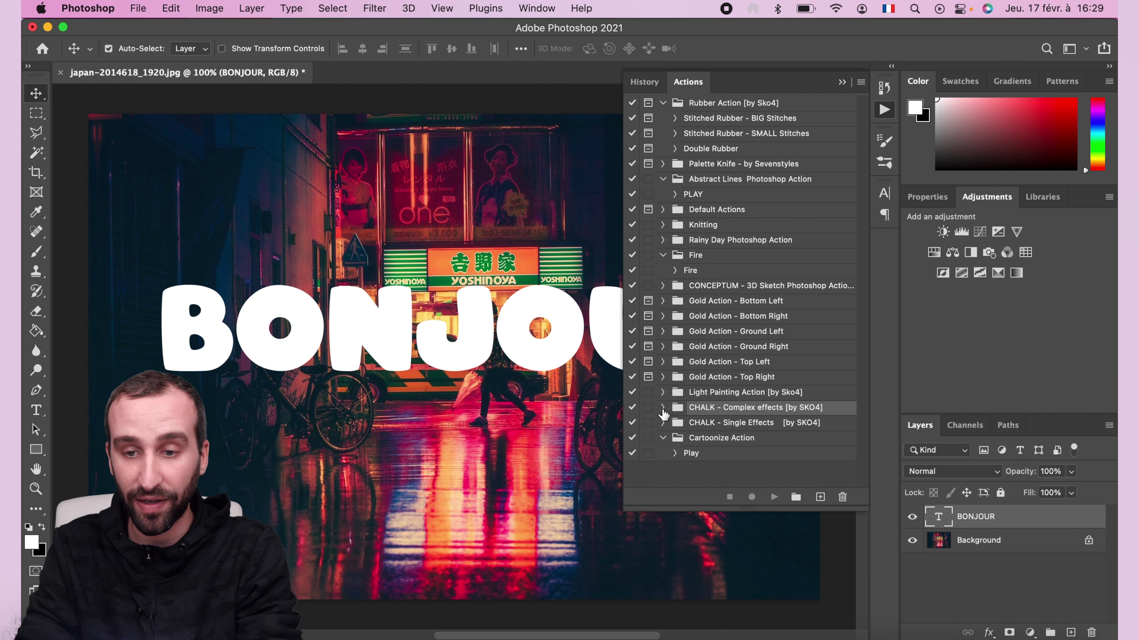
click(662, 408)
click(663, 411)
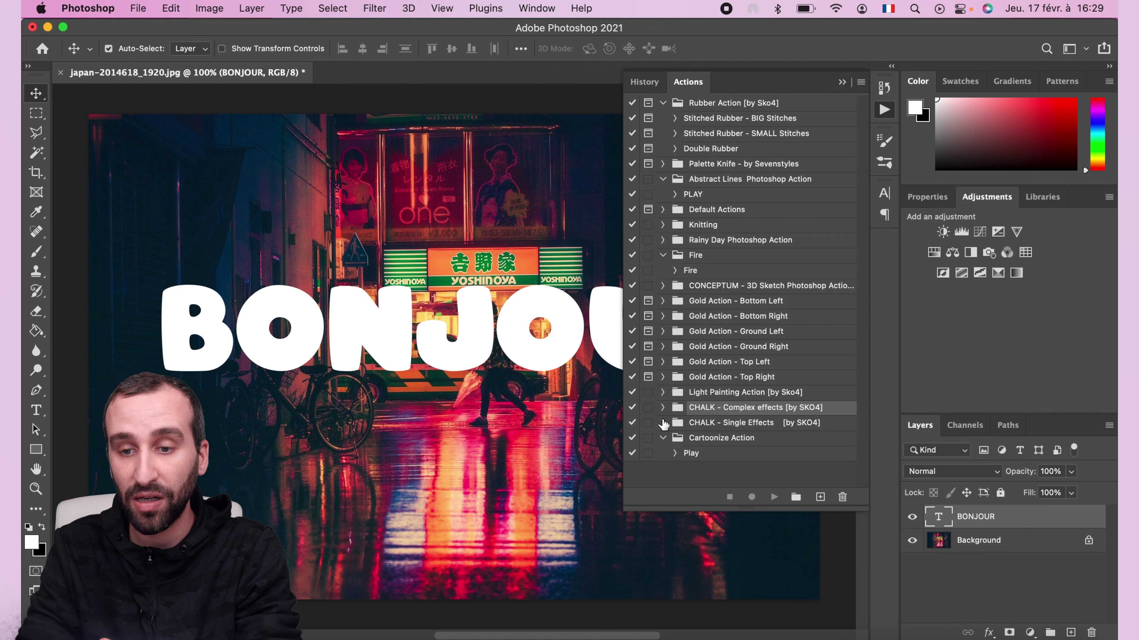
click(663, 423)
scroll(724, 431, down, 3)
scroll(724, 430, down, 3)
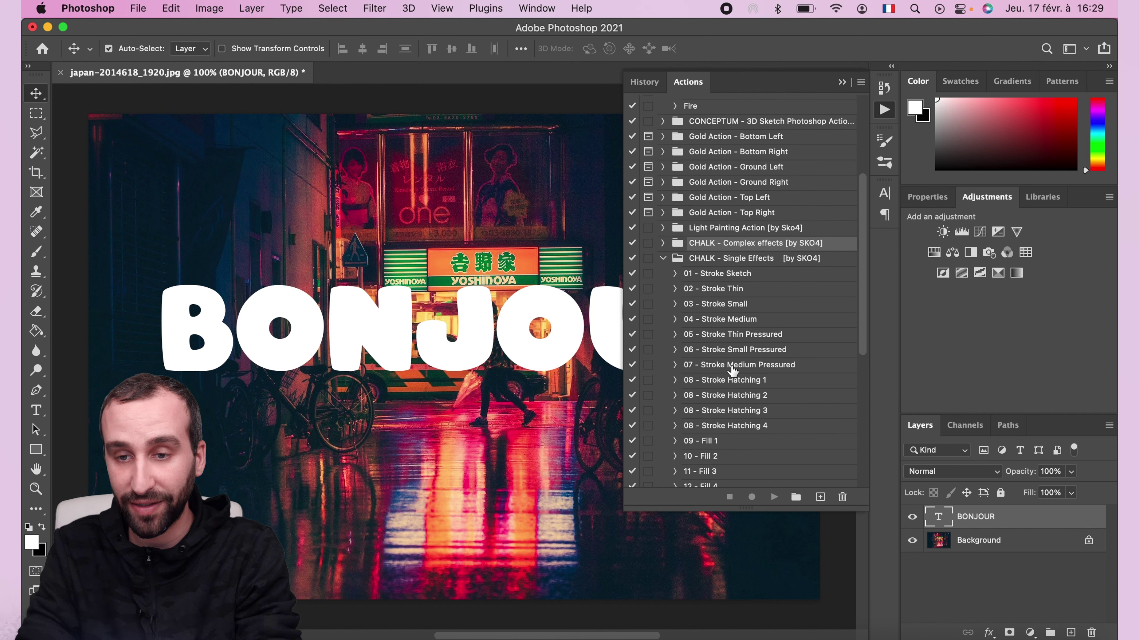
Step: Run the 01 - Stroke Sketch action on the BONJOUR text layer, inspect the chalk outline up close and collapse the actions list
click(739, 274)
scroll(739, 275, down, 2)
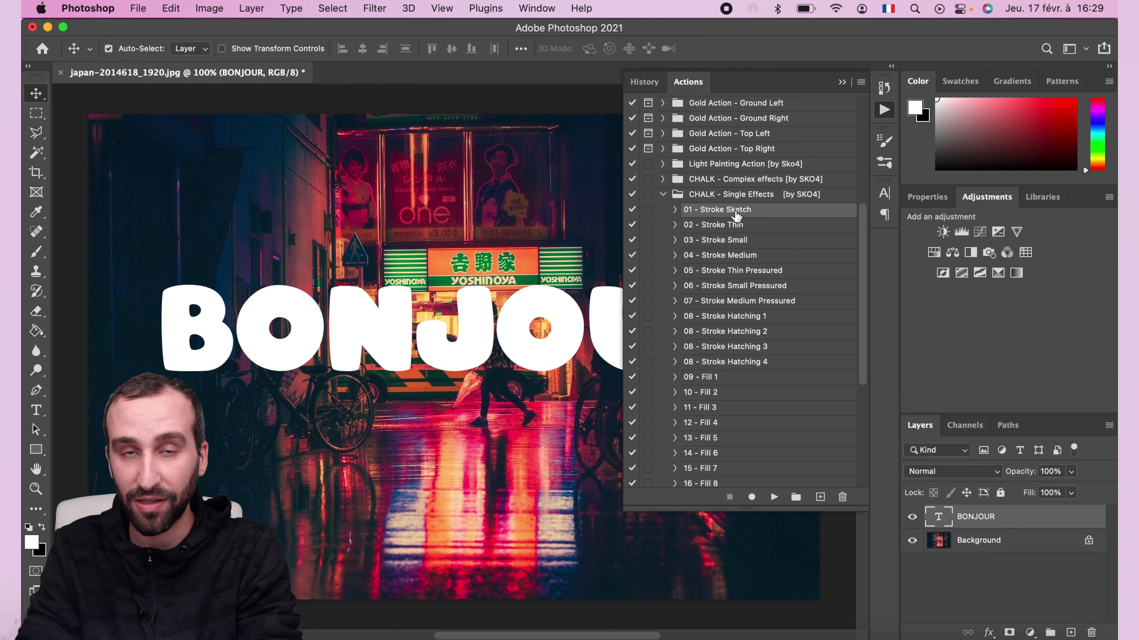
click(774, 497)
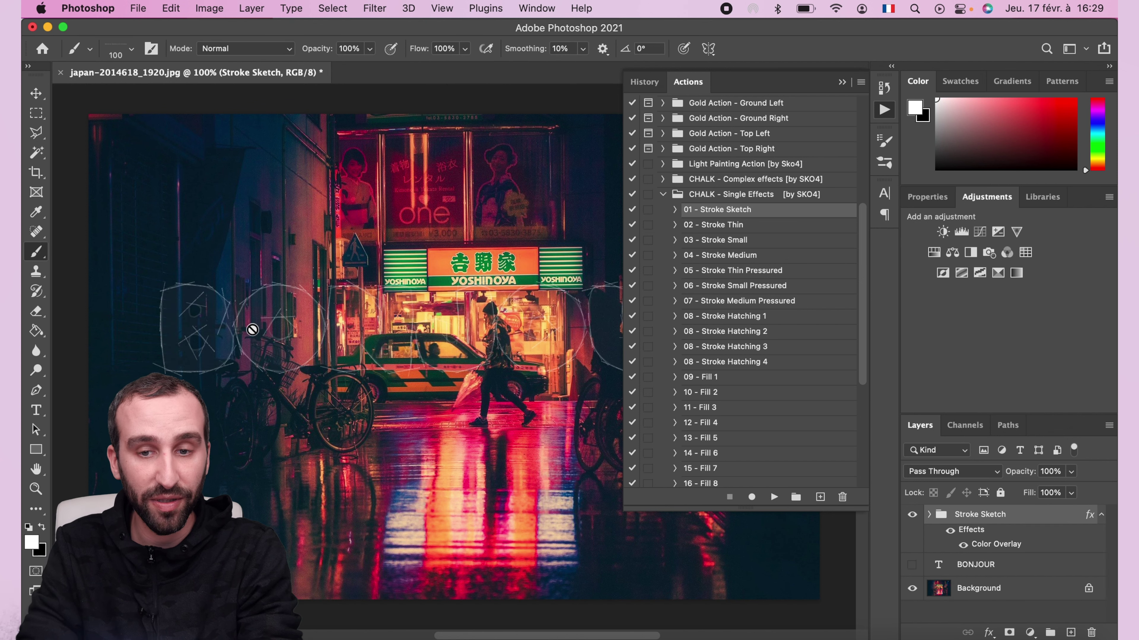
scroll(252, 330, up, 3)
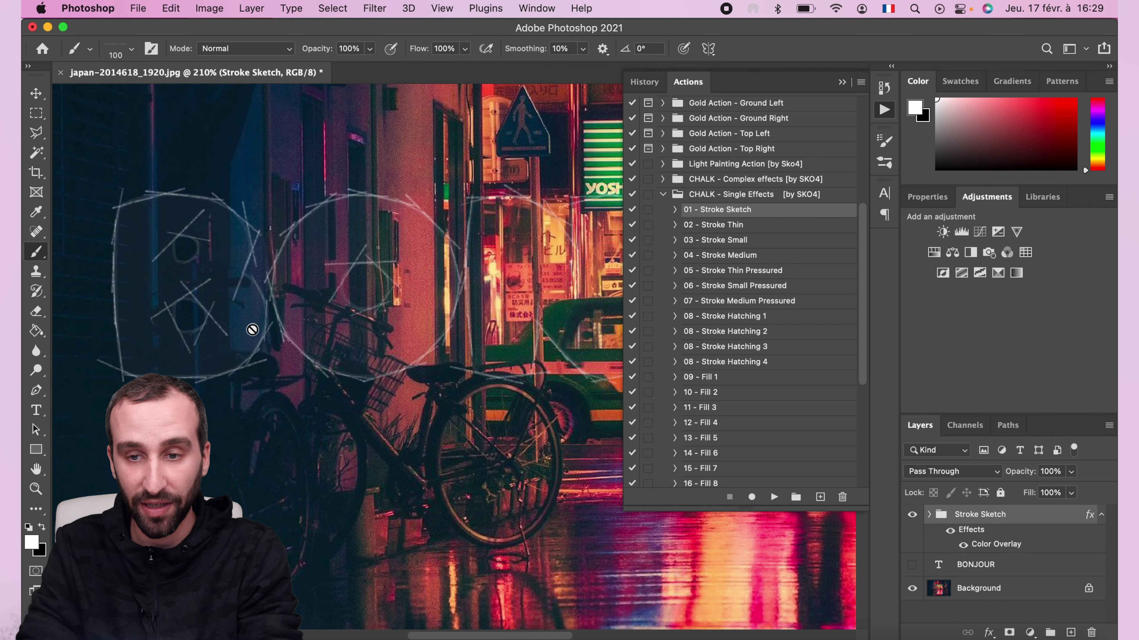
scroll(252, 329, down, 3)
click(842, 82)
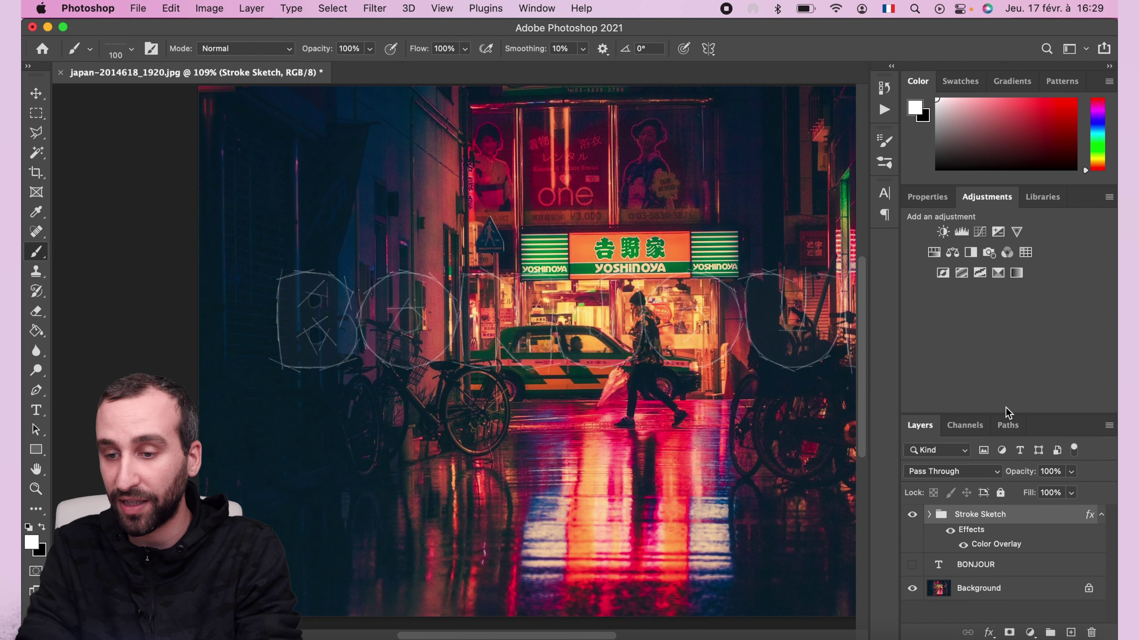
Step: Draw a 2233 x 1358 px white rectangle shape on a new layer, covering the whole photo
click(1070, 633)
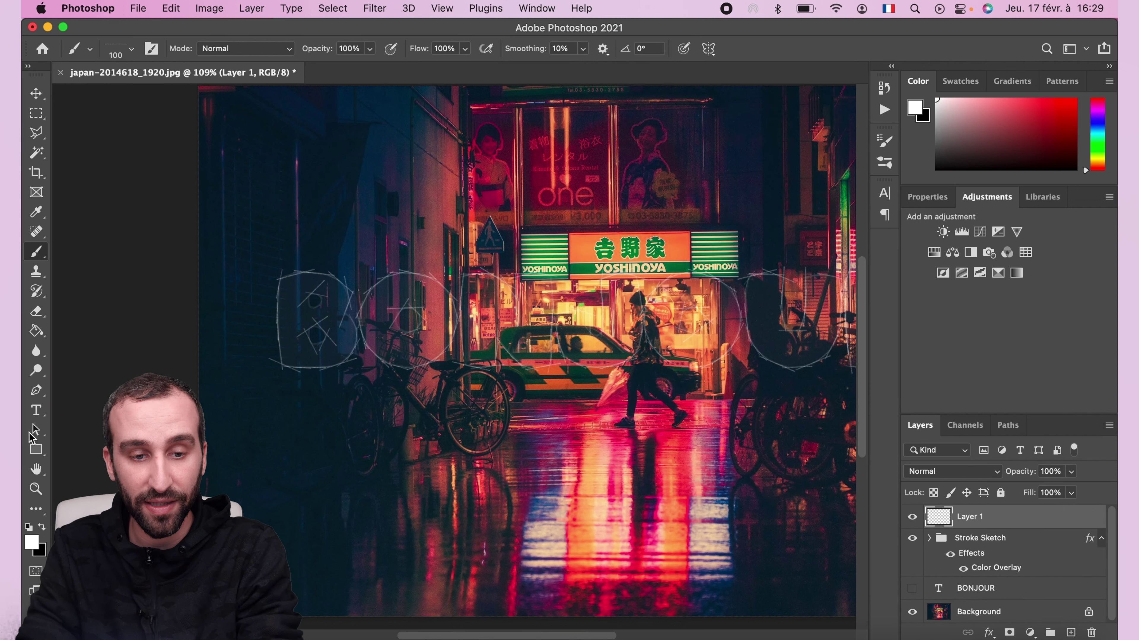
click(34, 452)
scroll(403, 359, down, 2)
drag(94, 580, 827, 102)
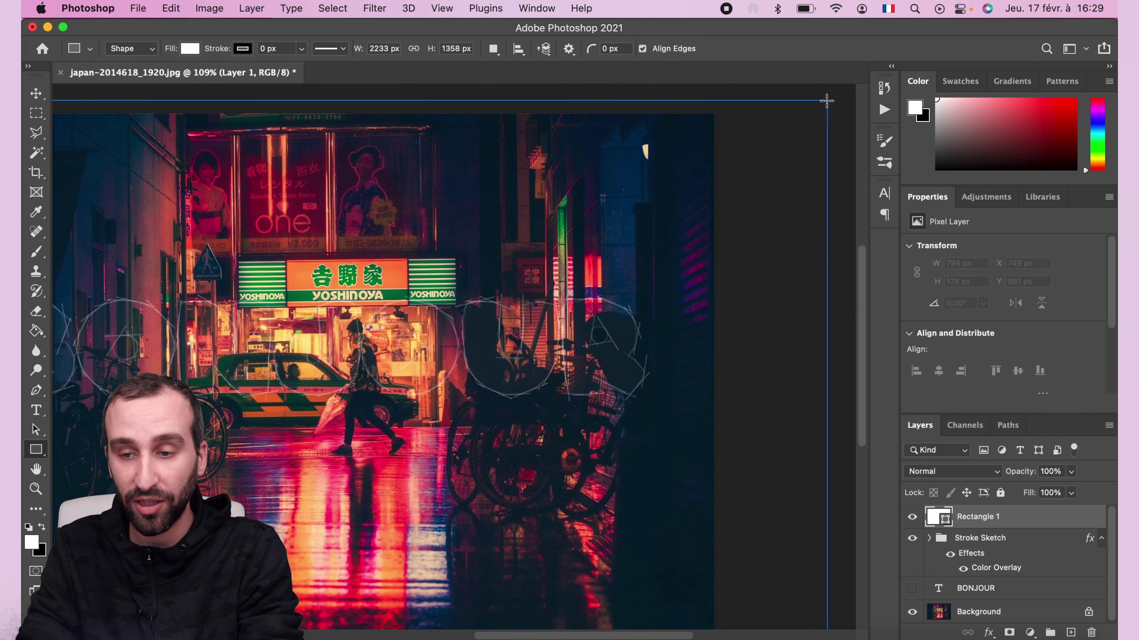
Step: Add a black (000000) Color Overlay layer style to the rectangle in Normal blend mode
double_click(1069, 524)
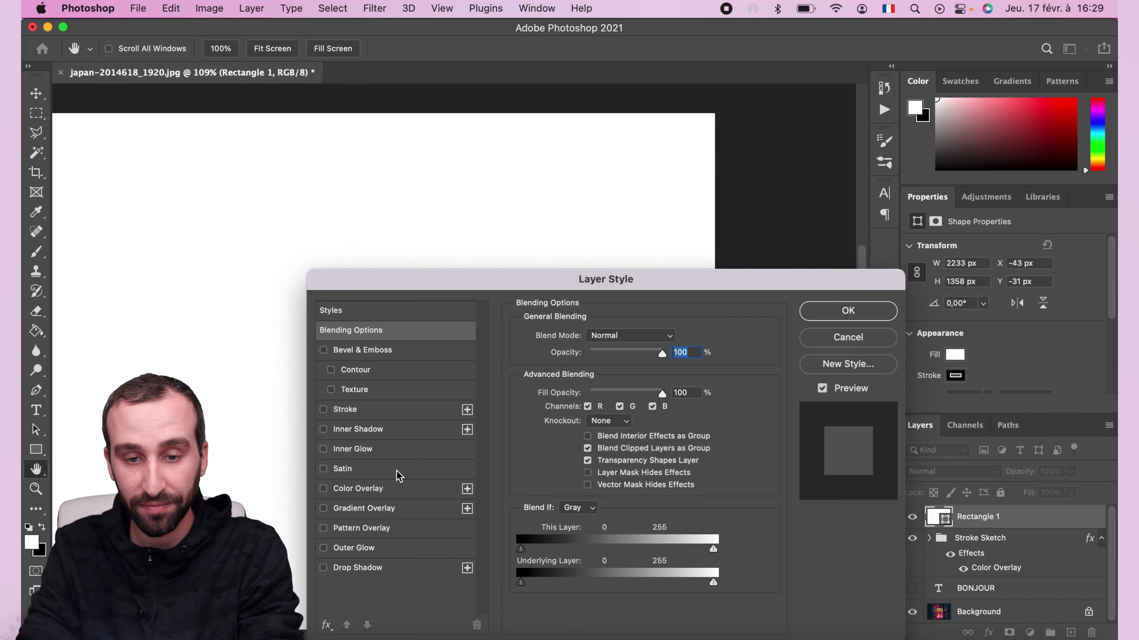
click(381, 491)
click(671, 338)
drag(677, 441, 538, 637)
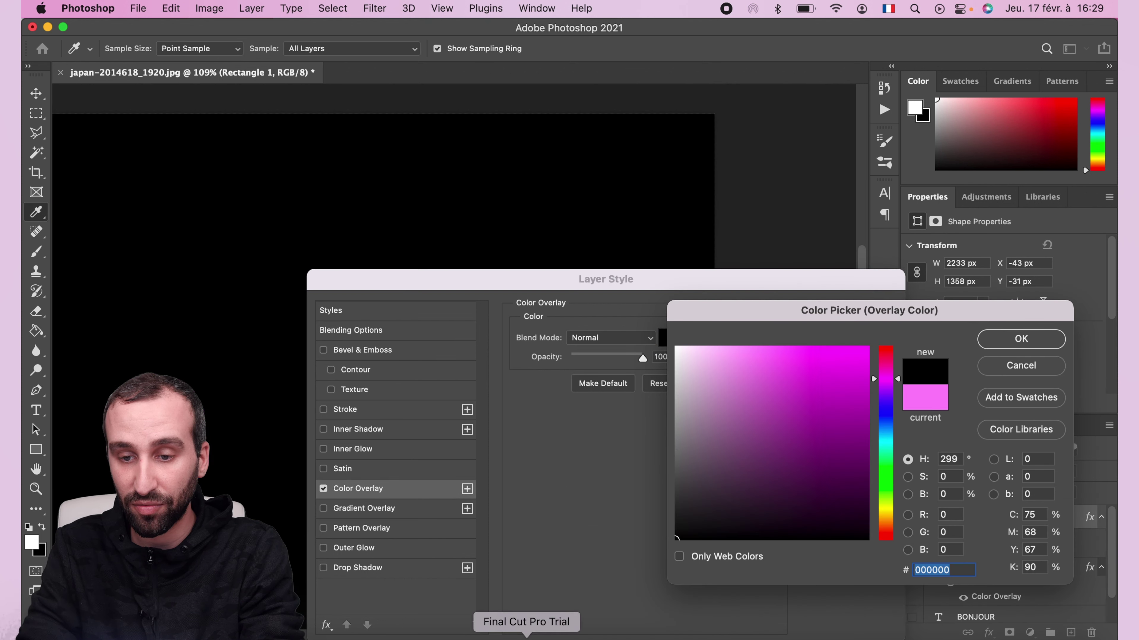
click(1015, 339)
click(848, 313)
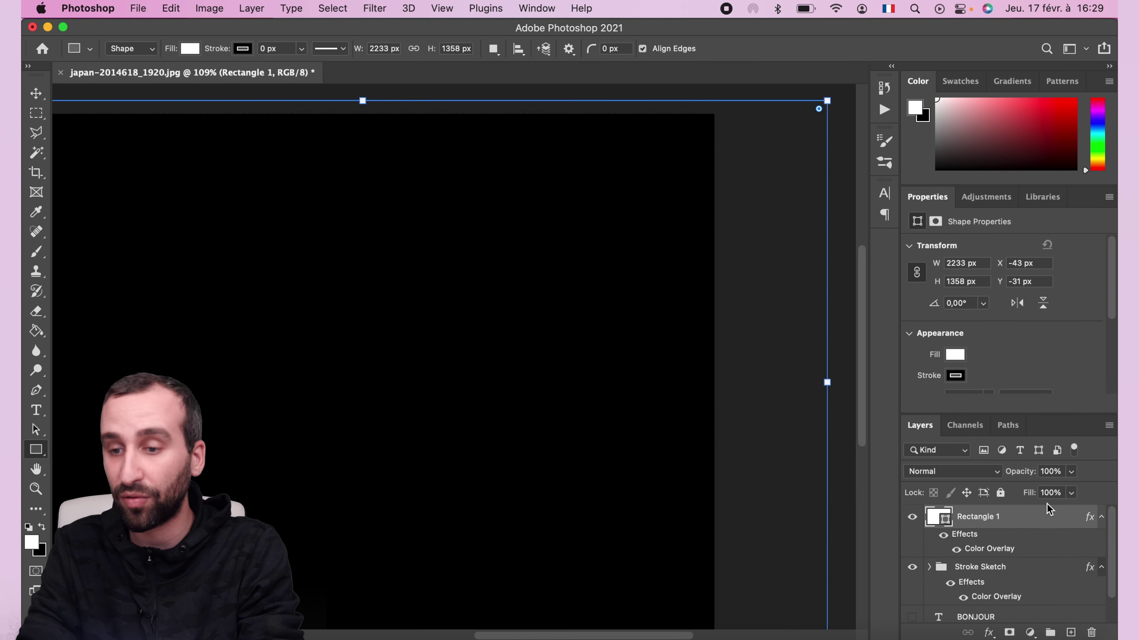
Step: Place the rectangle layer below the Stroke Sketch group and set its opacity to 58%
click(1071, 472)
mouse_move(1074, 489)
mouse_down()
mouse_move(1041, 493)
mouse_move(1031, 618)
mouse_up()
scroll(661, 470, left, 5)
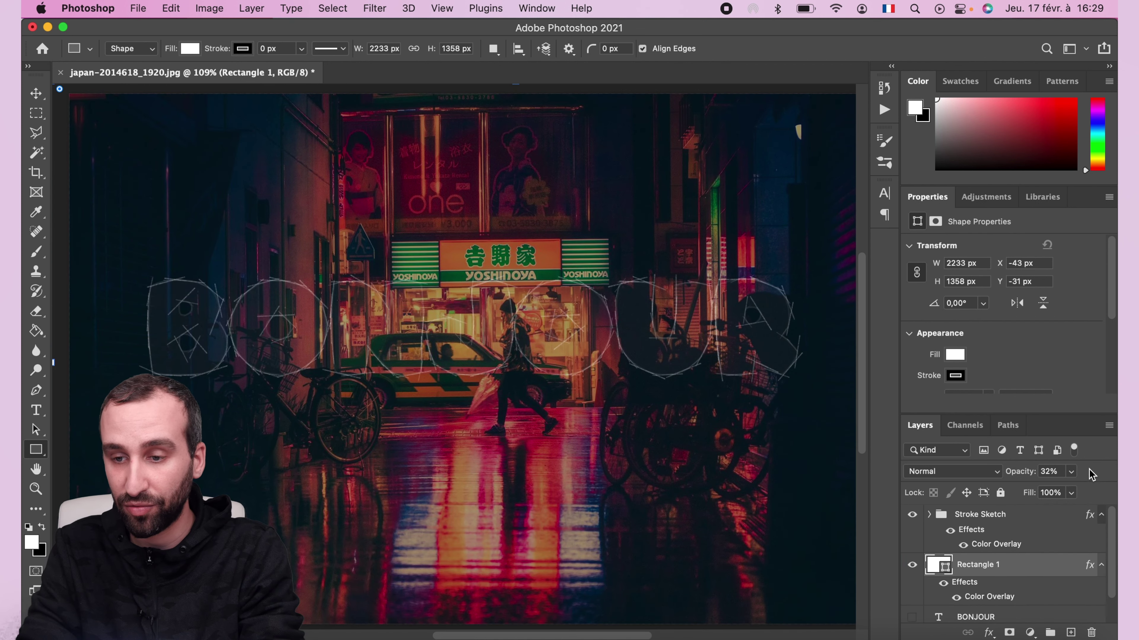
mouse_move(1075, 479)
mouse_down()
mouse_move(1043, 489)
mouse_move(1078, 494)
mouse_up()
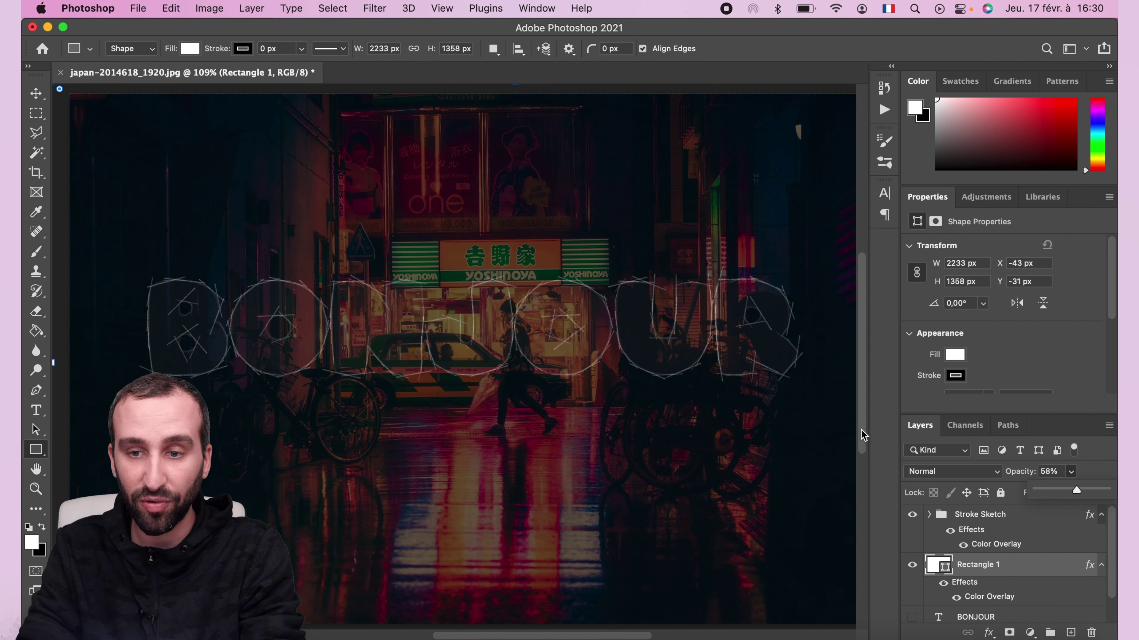
click(30, 115)
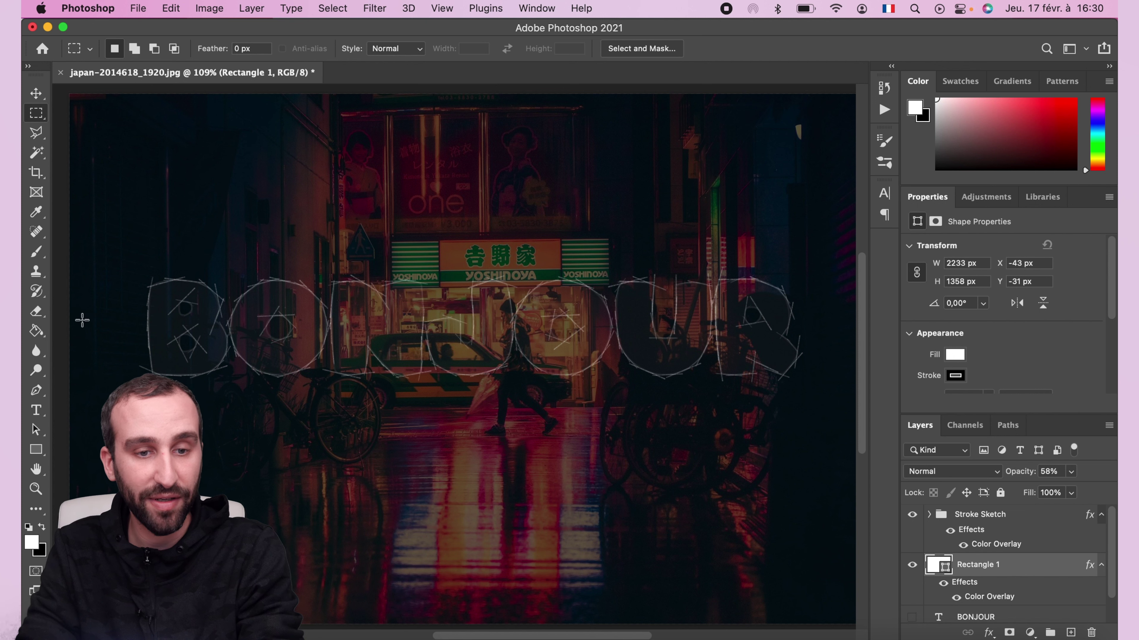
click(36, 410)
click(537, 8)
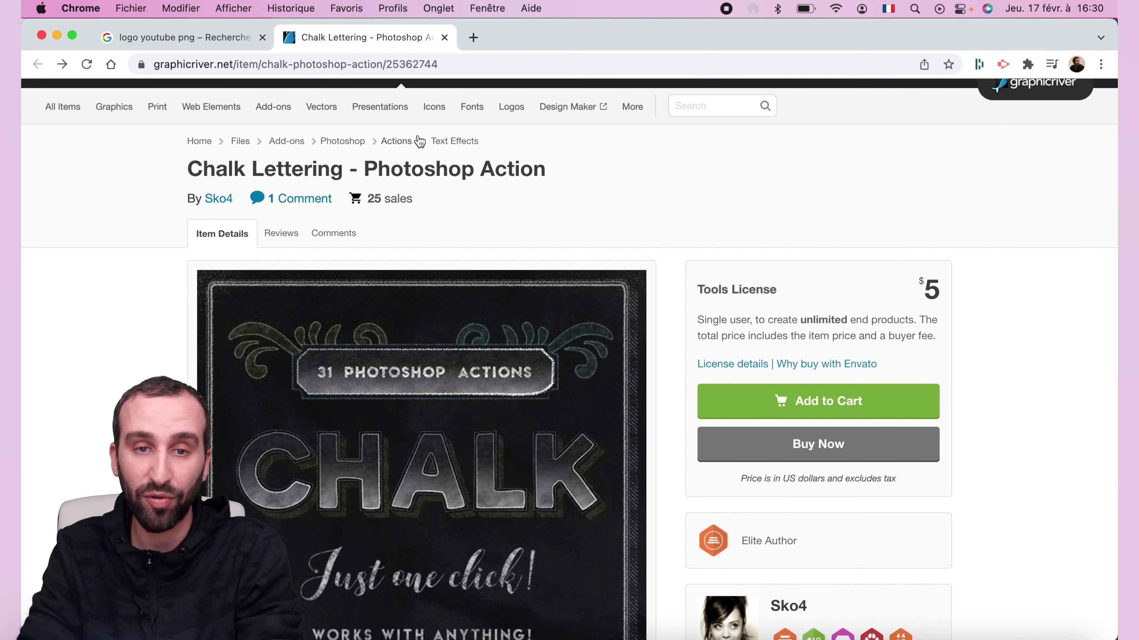
Step: Open the YouTube logo PNG from Chrome's "logo youtube png" results in Photoshop and copy the logo into the japan-2014618_1920.jpg document
click(194, 41)
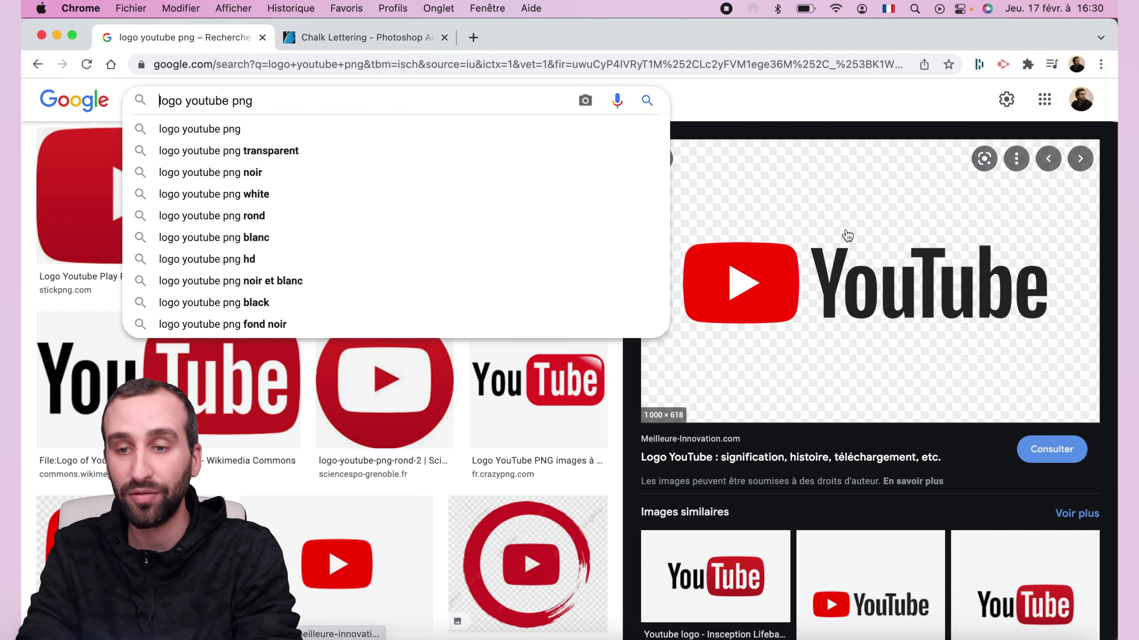
drag(755, 315, 486, 632)
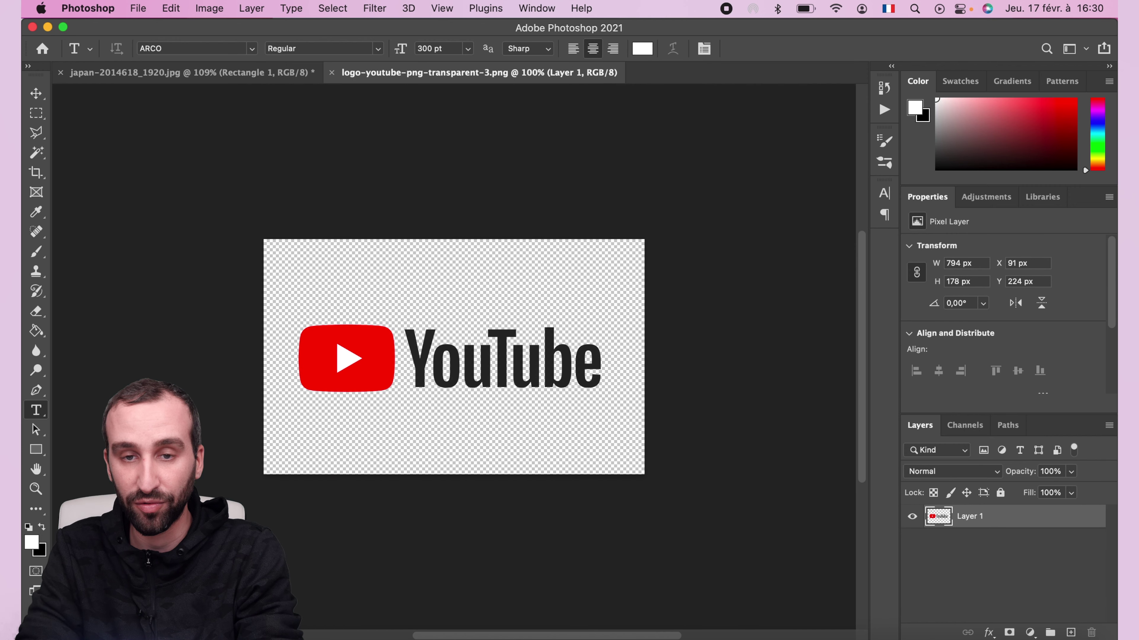
click(36, 113)
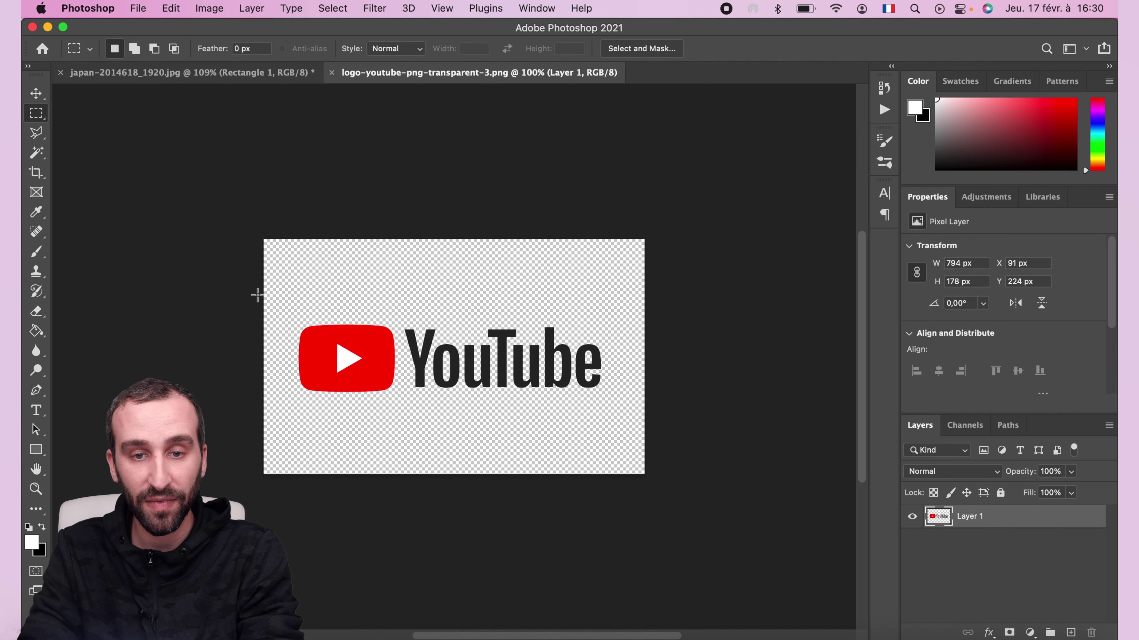
drag(224, 281, 681, 410)
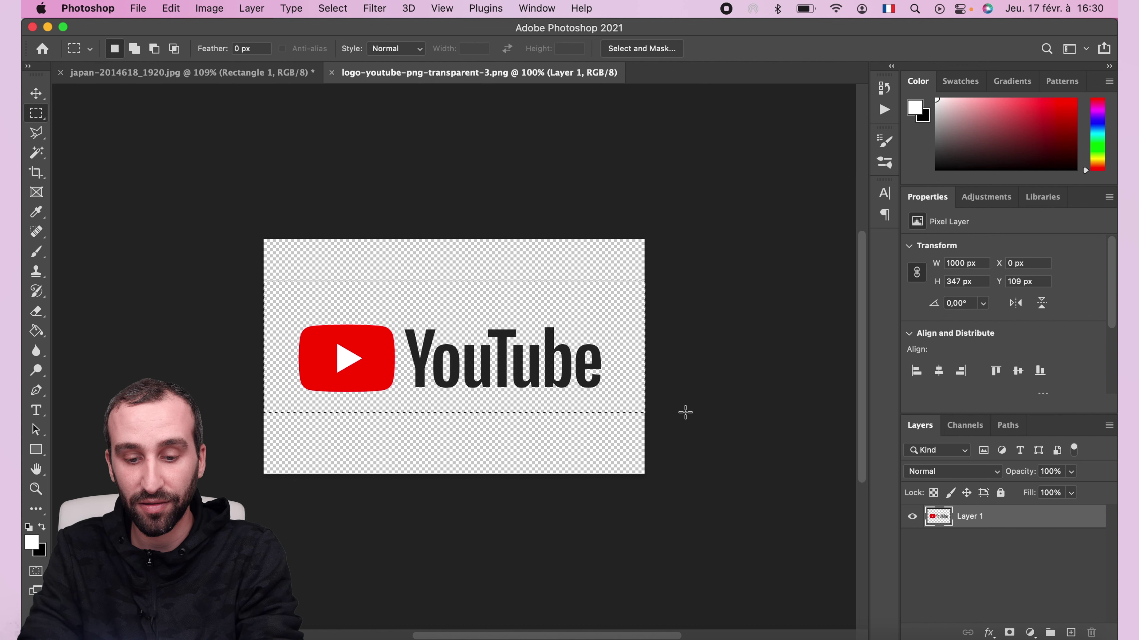
click(245, 72)
key(super+v)
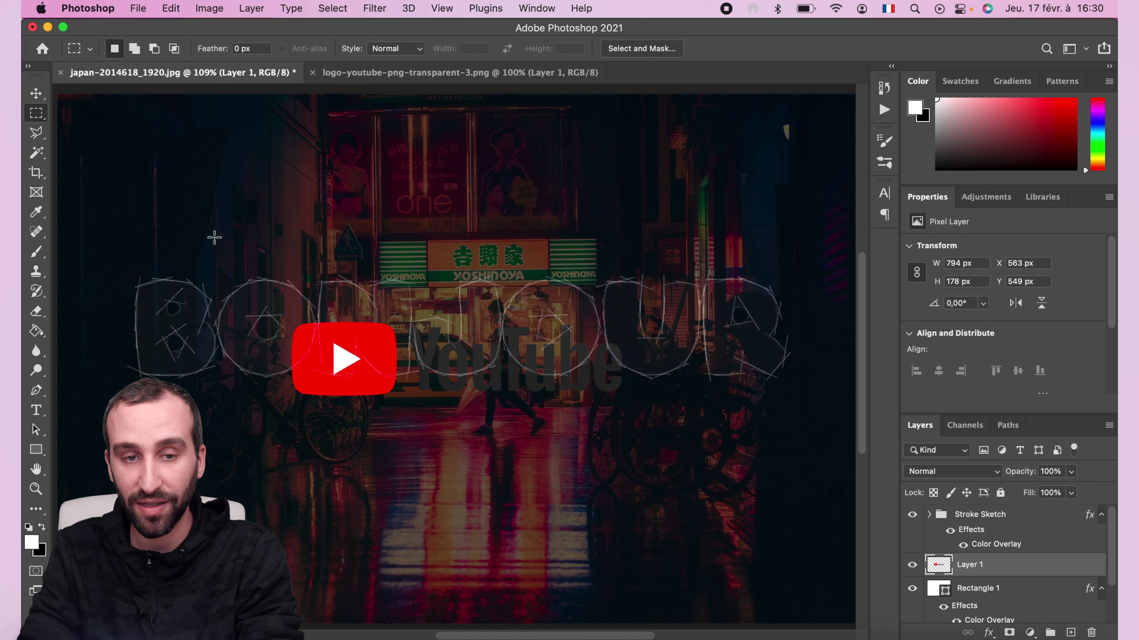
Step: Select the white play triangle of the pasted YouTube logo with the Magic Wand tool and delete it
click(36, 153)
click(348, 361)
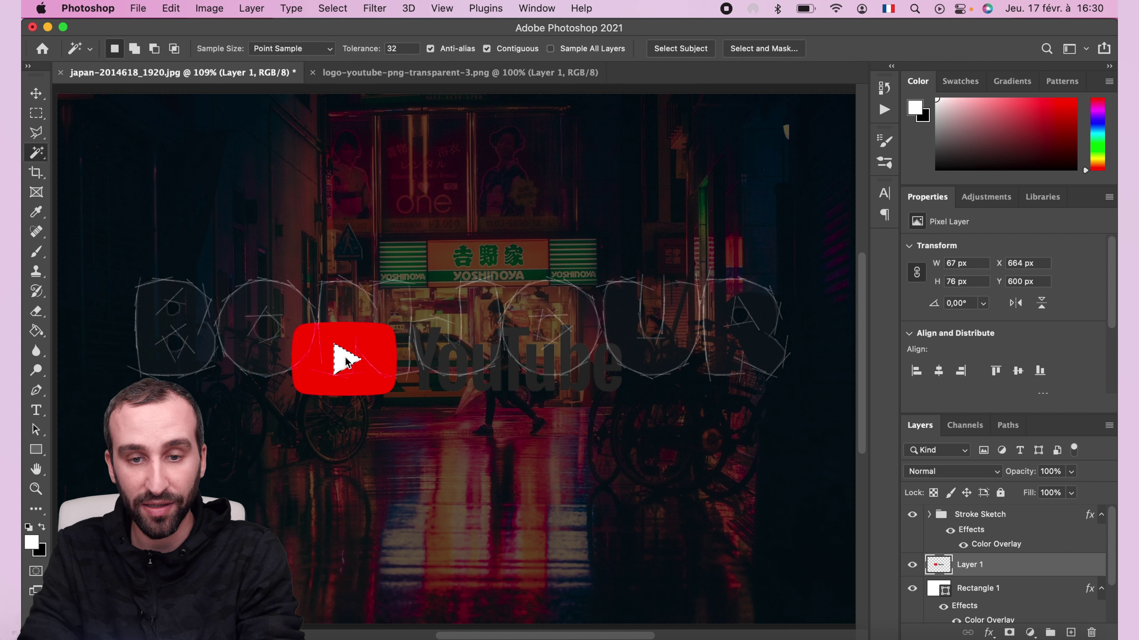
click(36, 114)
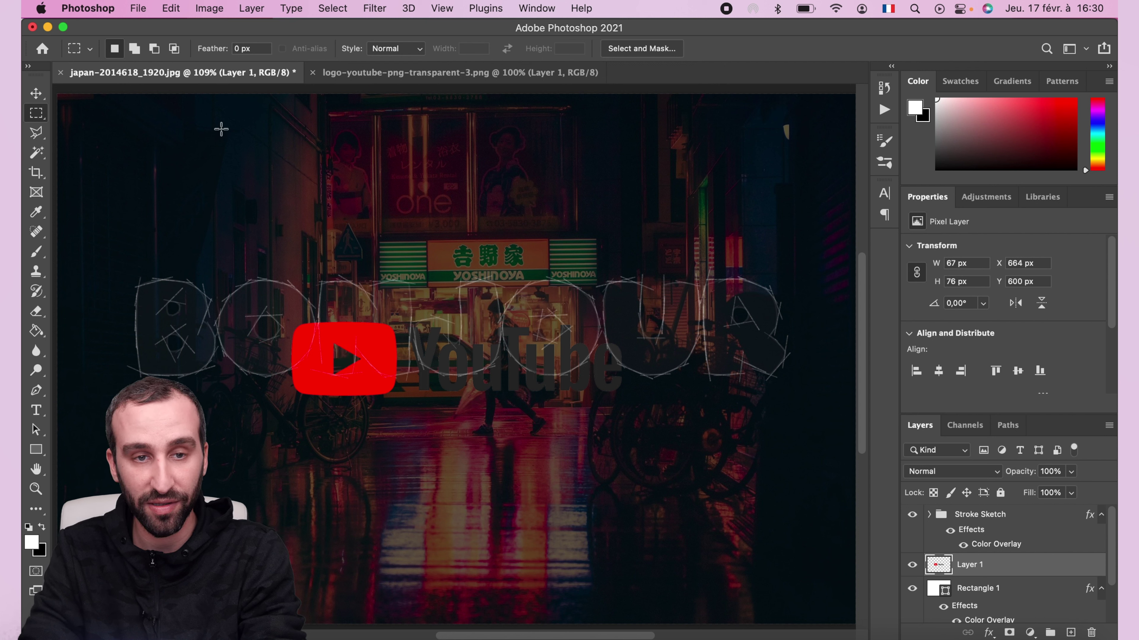
Step: Deselect the logo selection, hide the Stroke Sketch group and Rectangle 1, and move Layer 1 above the Stroke Sketch group
click(221, 125)
click(36, 93)
click(912, 515)
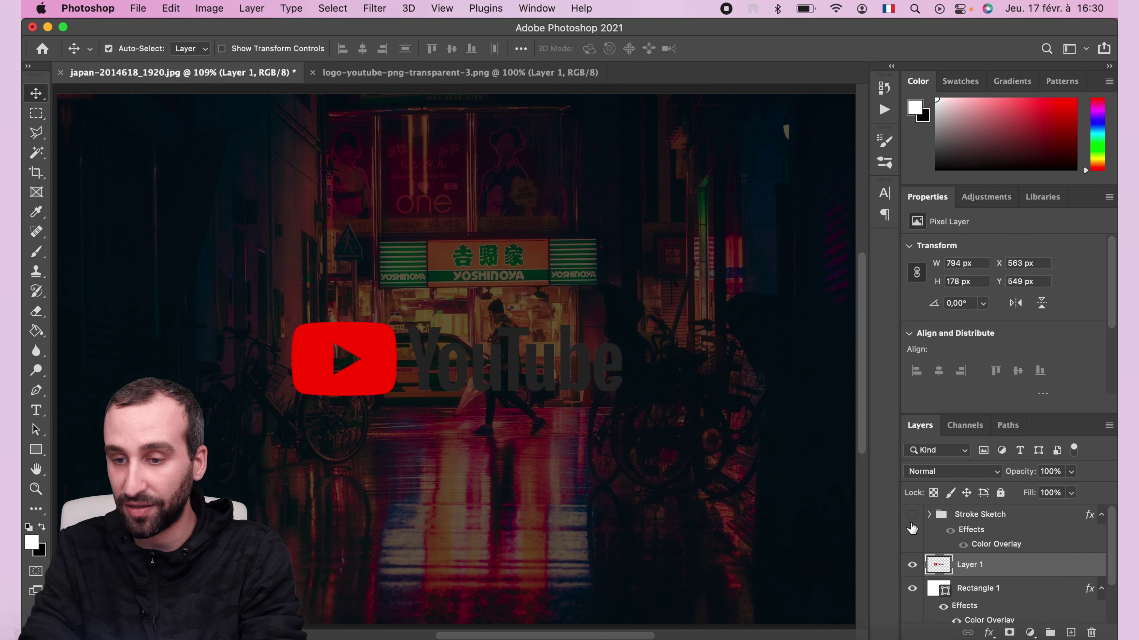
click(913, 588)
mouse_move(975, 568)
mouse_down()
mouse_move(973, 514)
mouse_move(995, 506)
mouse_up()
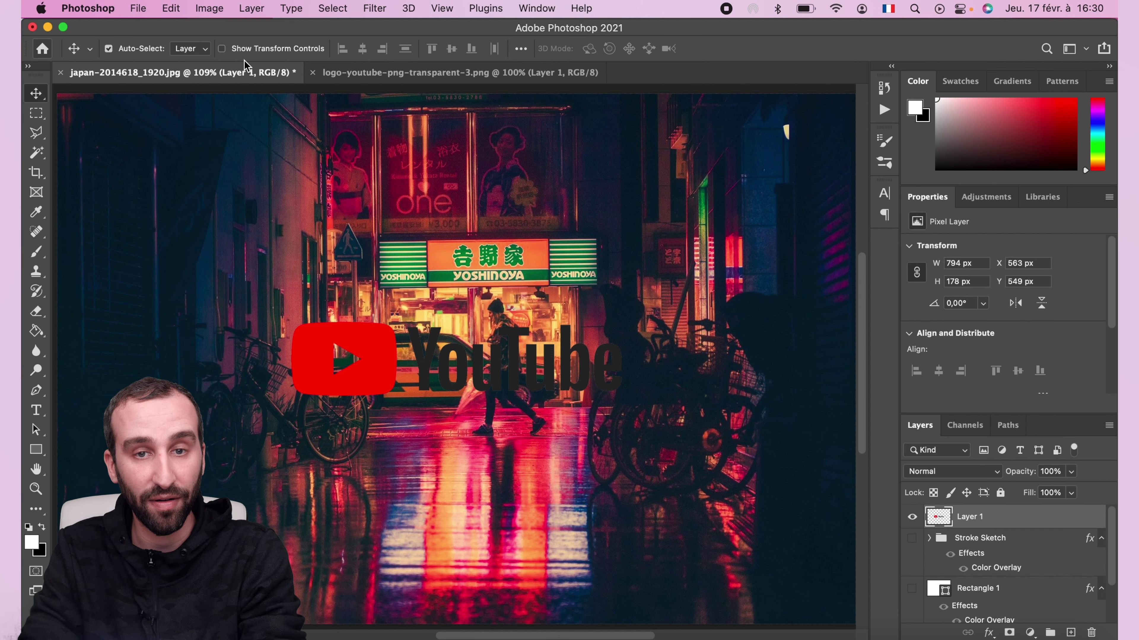
Step: Run the "01 - Sketch" action from the CHALK - Complex effects set on the YouTube logo layer
click(537, 8)
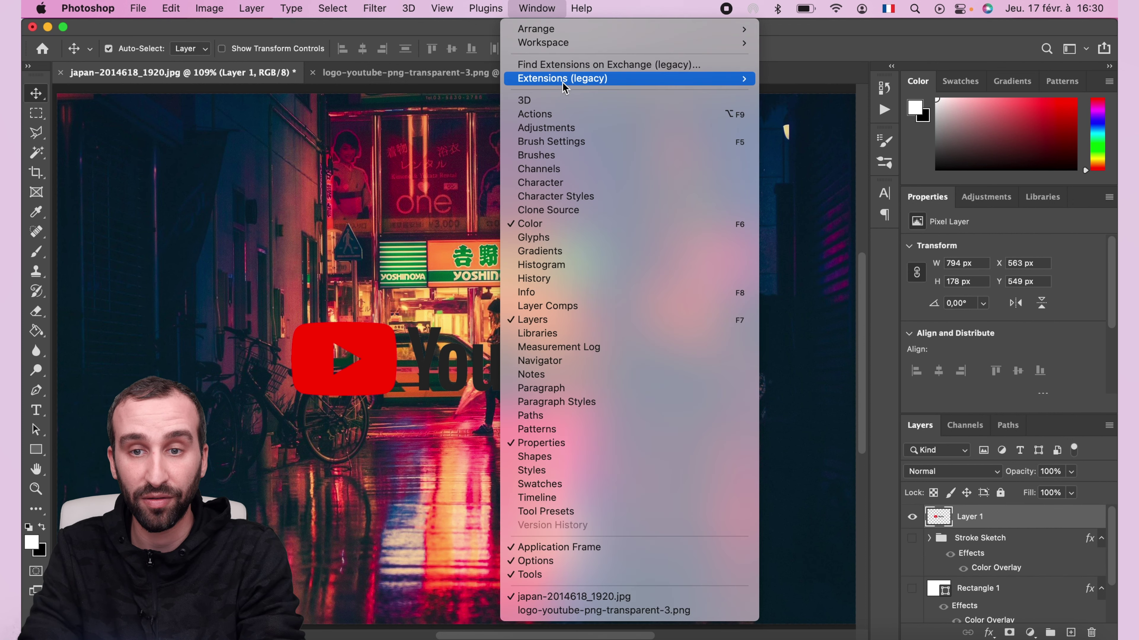
click(556, 116)
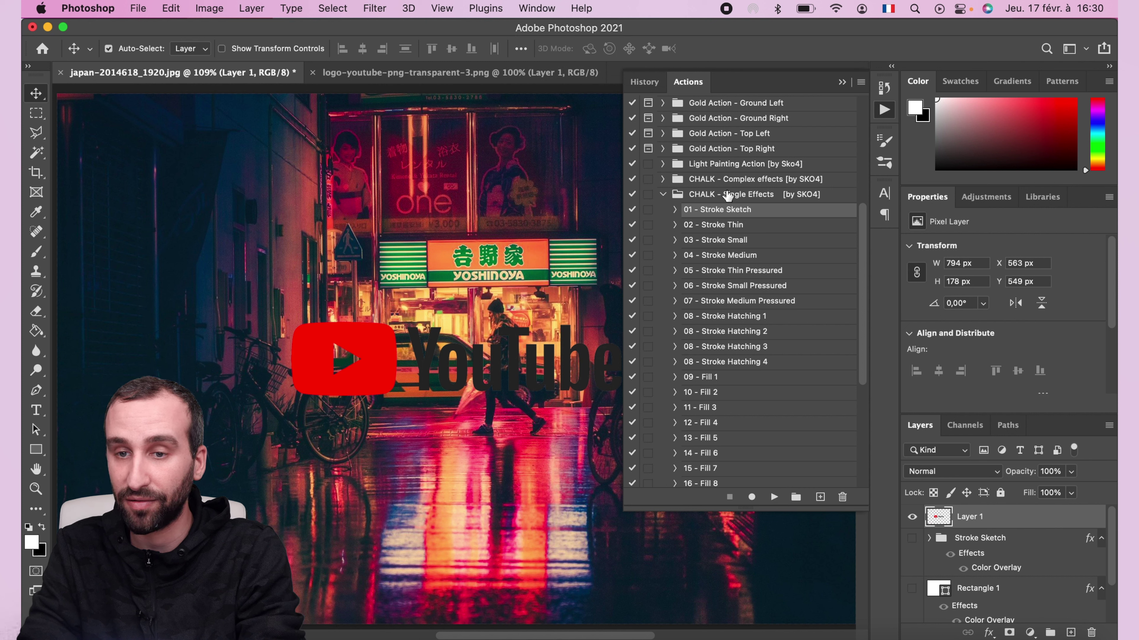
click(664, 179)
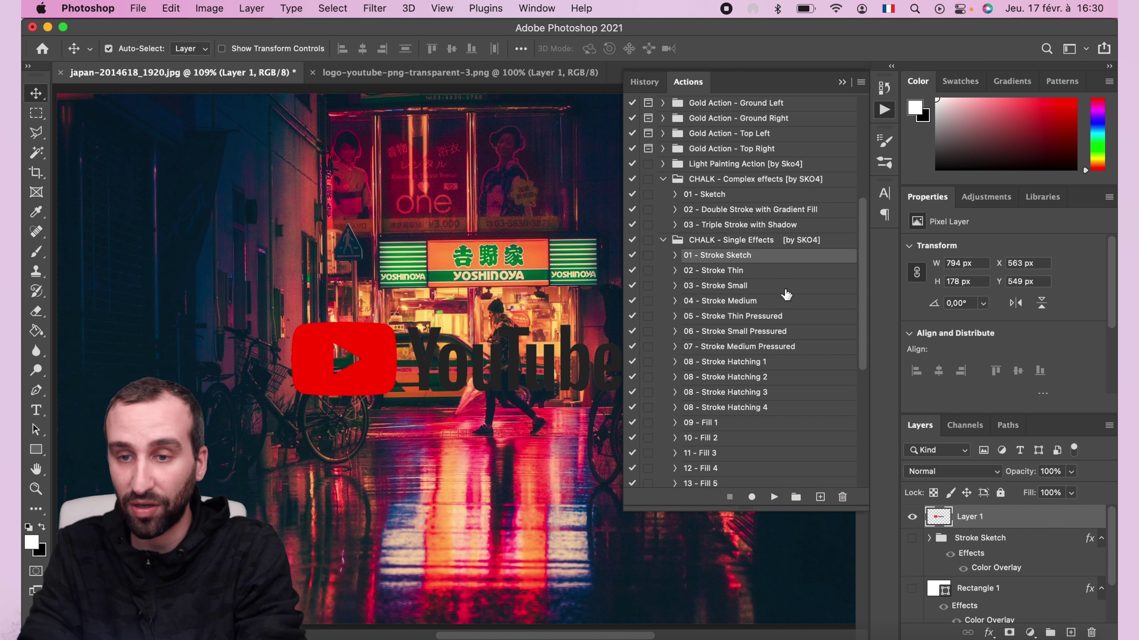
scroll(786, 295, down, 3)
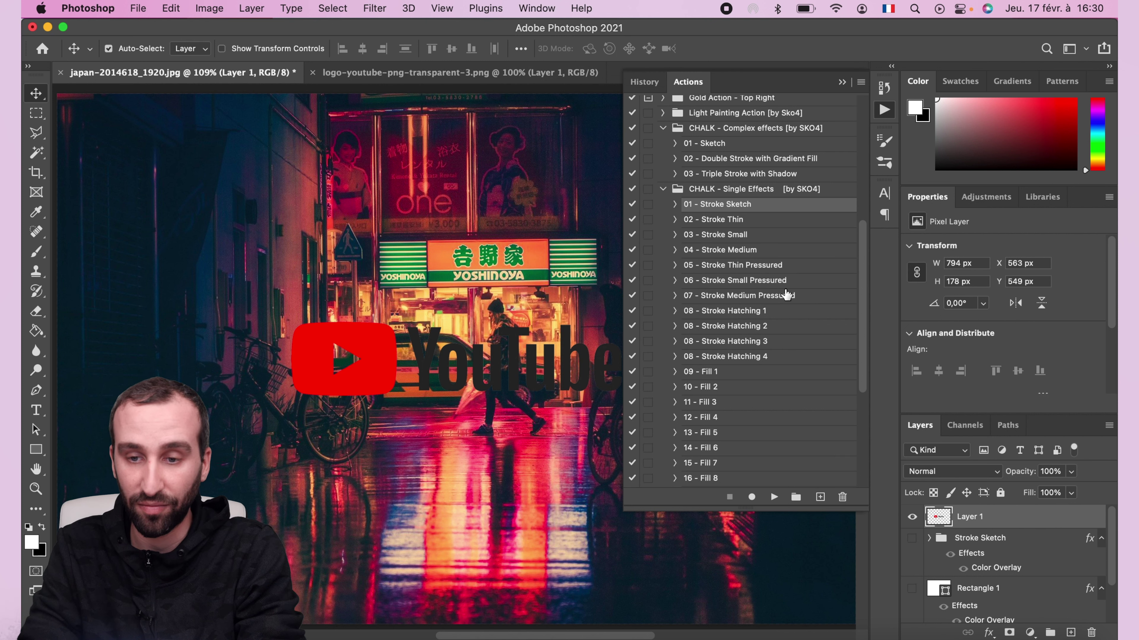
click(770, 159)
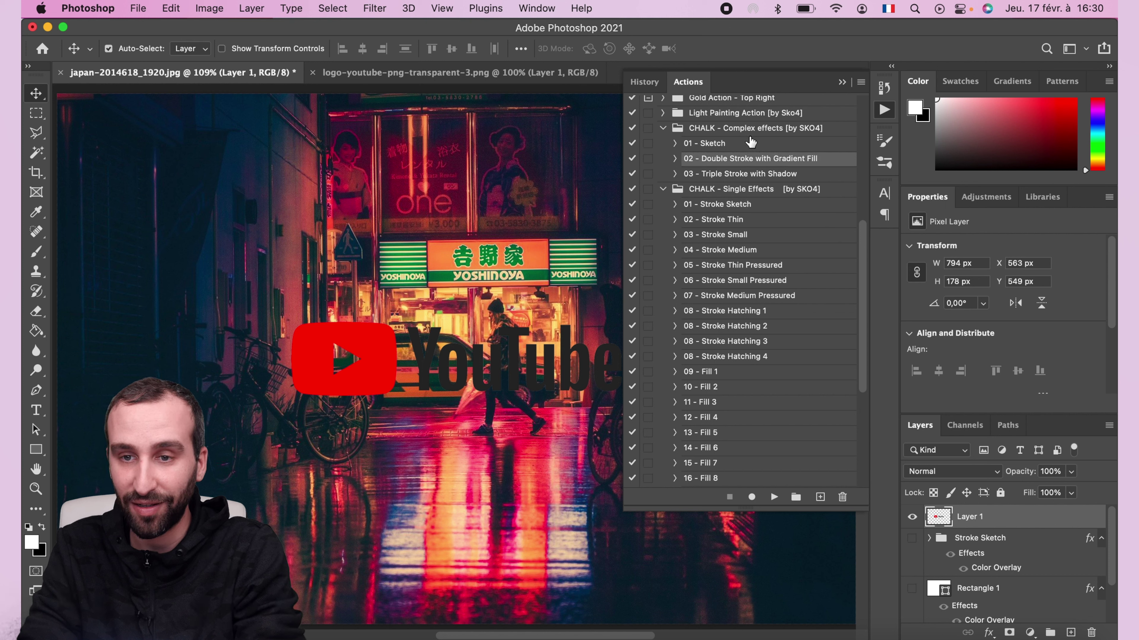
click(747, 144)
click(773, 497)
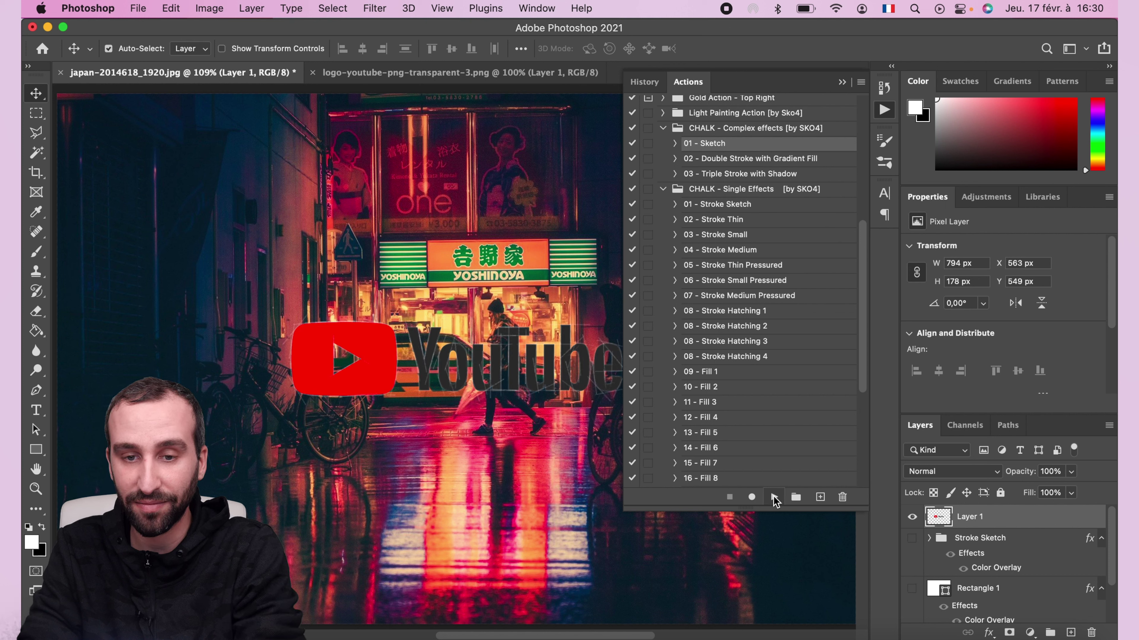
click(842, 83)
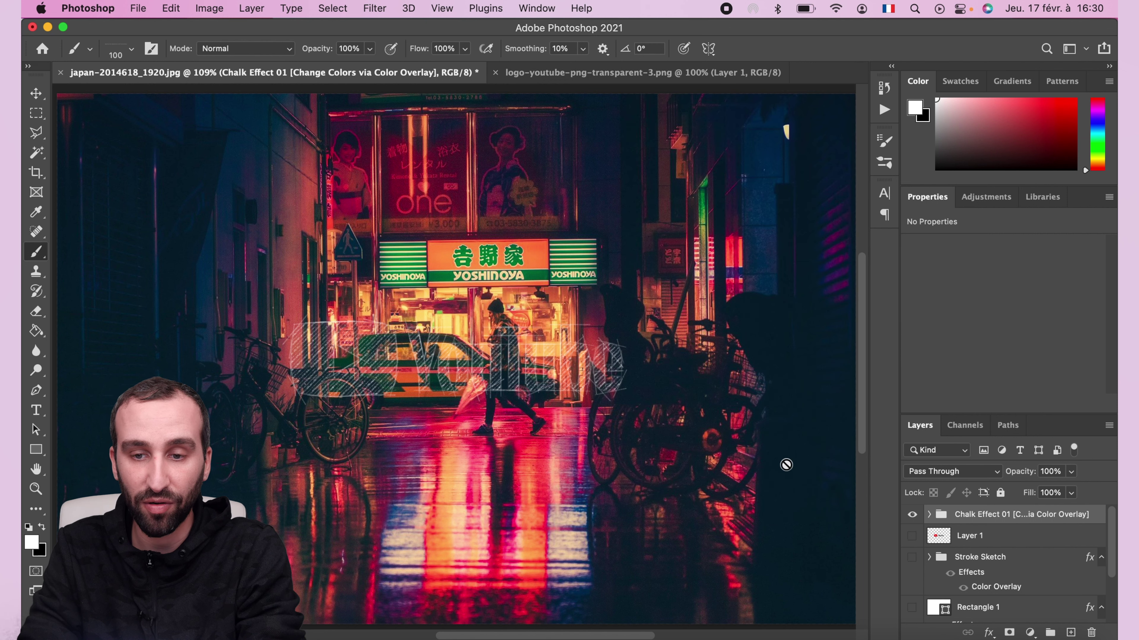
Step: Show the Rectangle 1 layer again and examine the chalk-sketched logo up close
scroll(918, 568, down, 1)
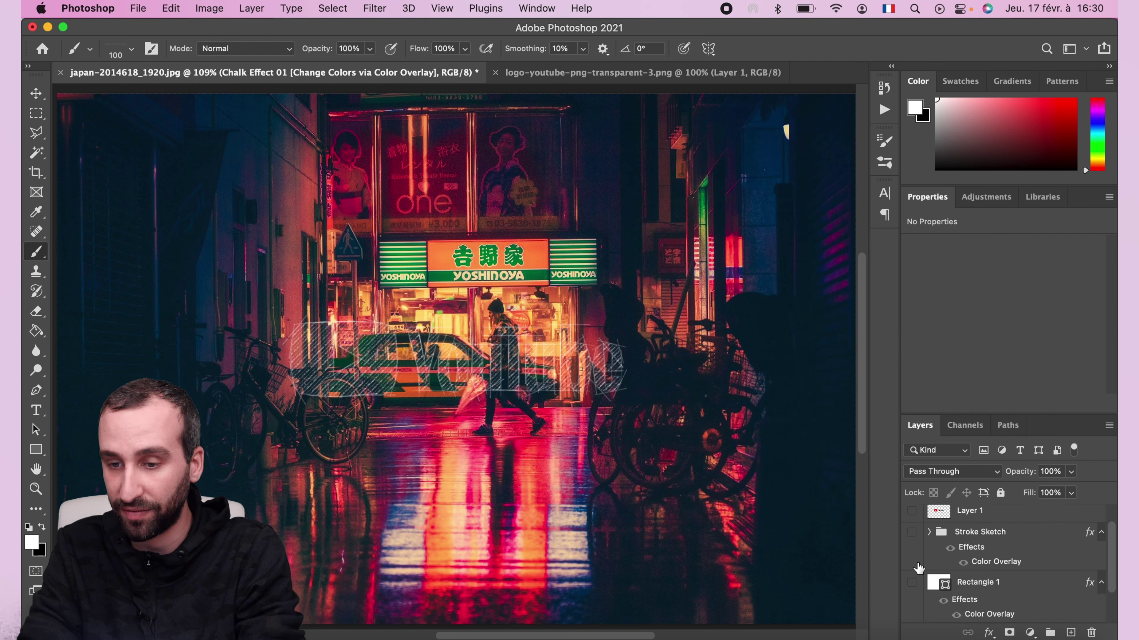
click(913, 583)
scroll(481, 324, up, 5)
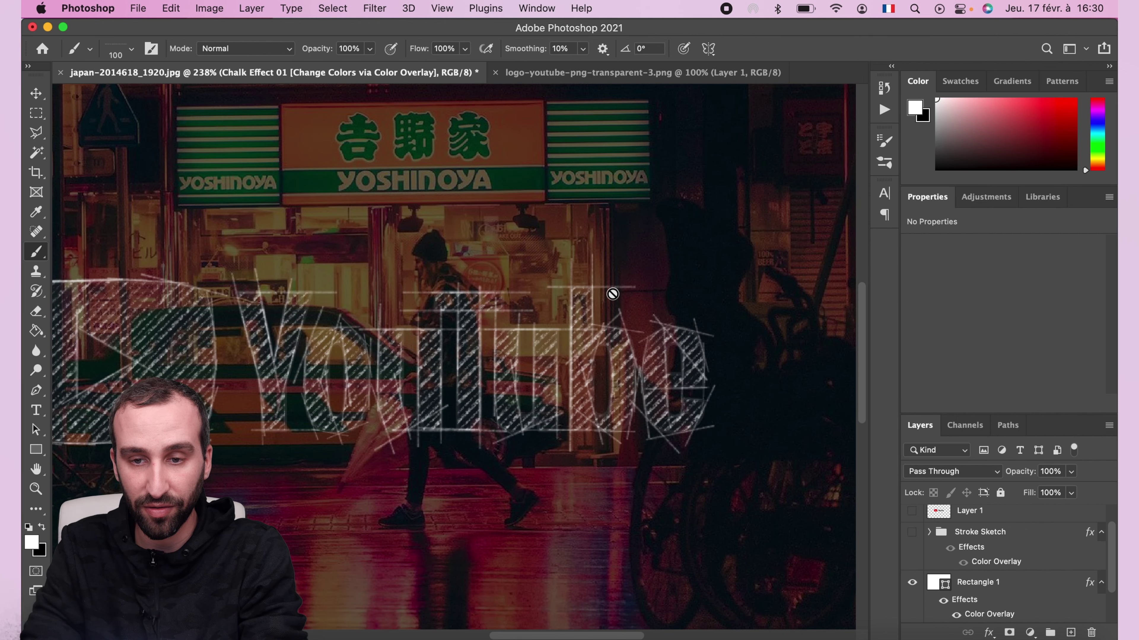
scroll(627, 292, down, 3)
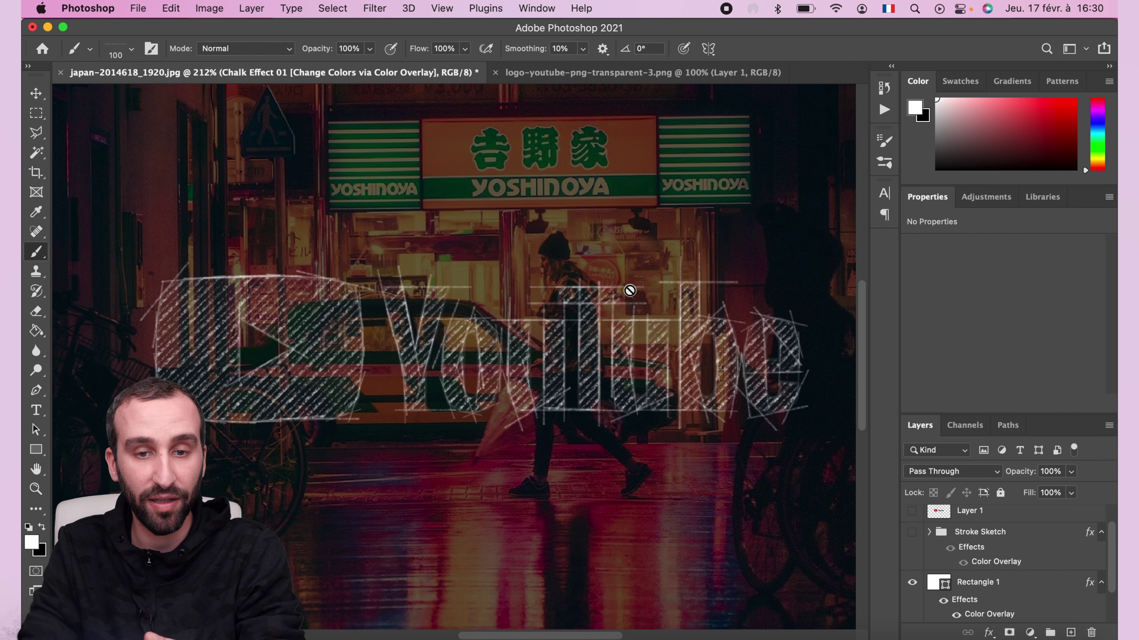
scroll(658, 277, down, 1)
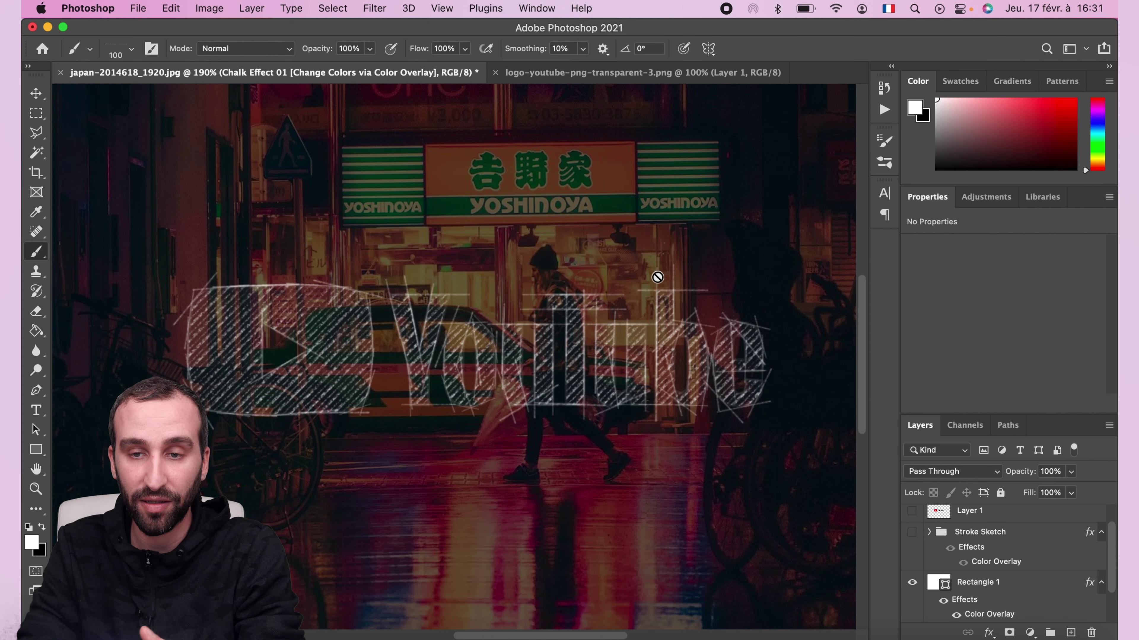
Step: Change the Color Overlay of Rectangle 1 to a medium green and set the layer's opacity to 100%
scroll(657, 277, down, 4)
click(1021, 588)
double_click(1021, 587)
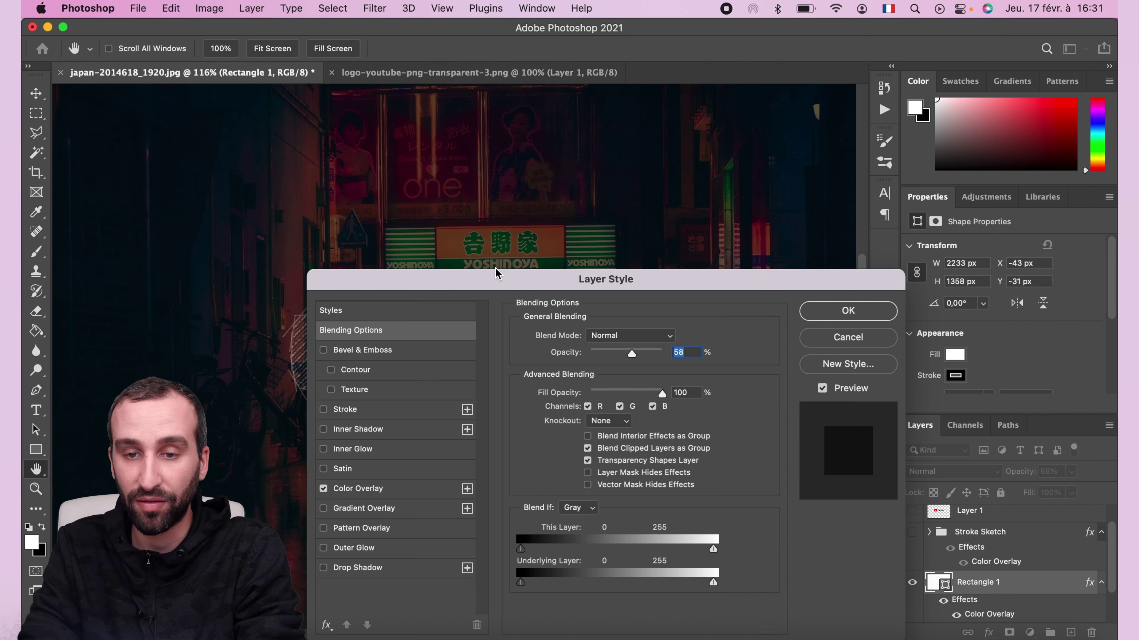
click(365, 489)
click(671, 338)
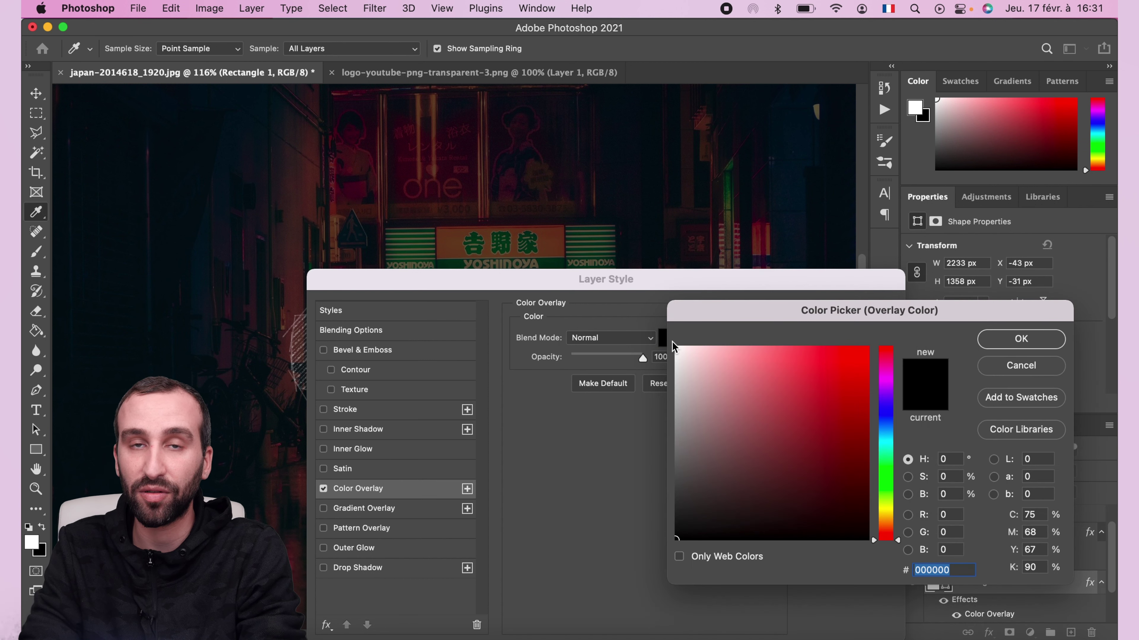
click(881, 484)
drag(844, 386, 860, 426)
click(998, 343)
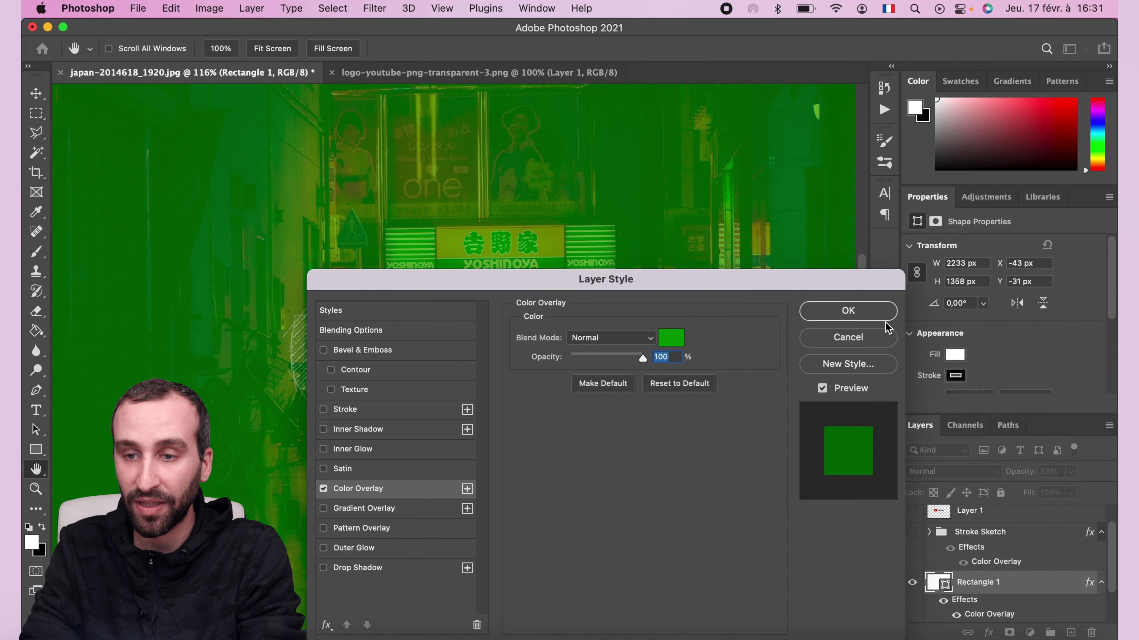
click(852, 310)
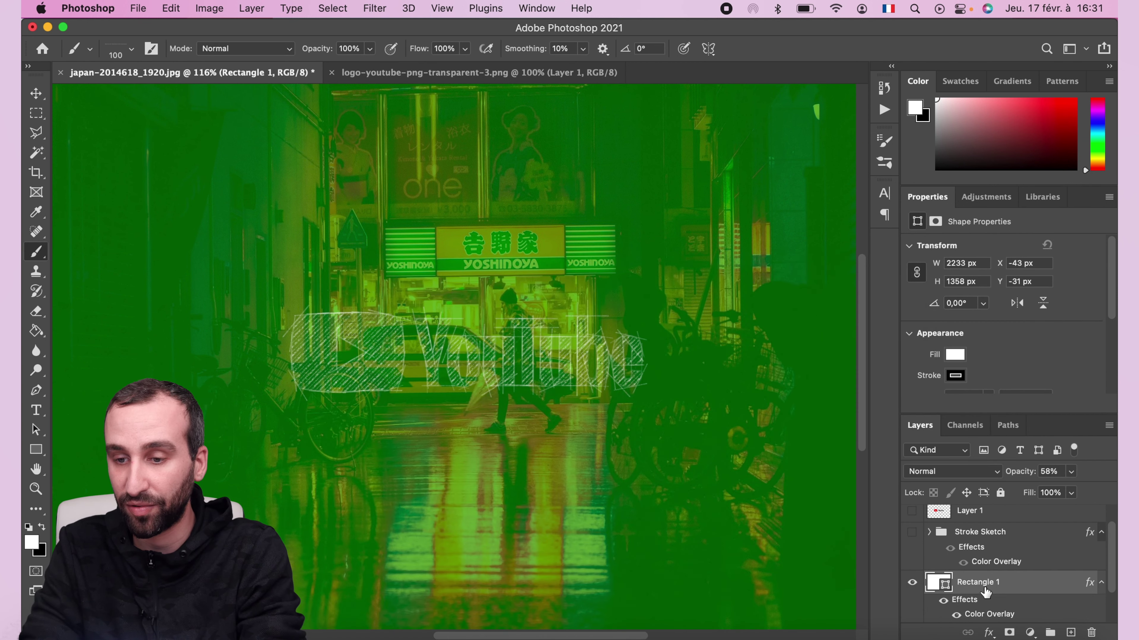
scroll(989, 594, down, 2)
click(1071, 473)
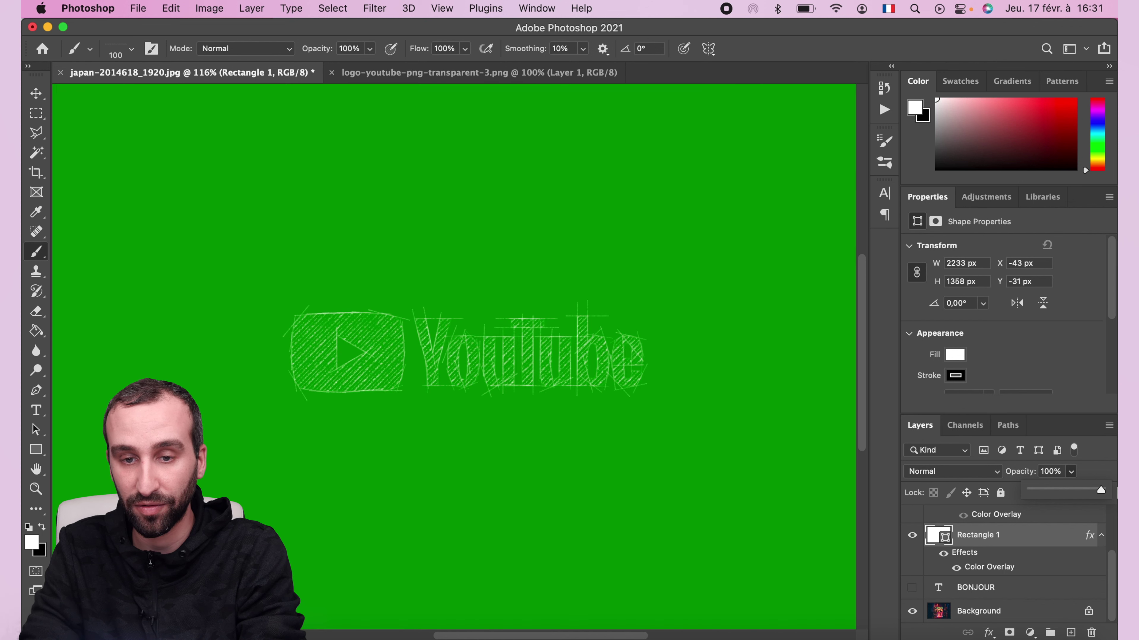
Step: Change the Color Overlay of Rectangle 1 to a darker, slightly yellower chalkboard green
double_click(1033, 547)
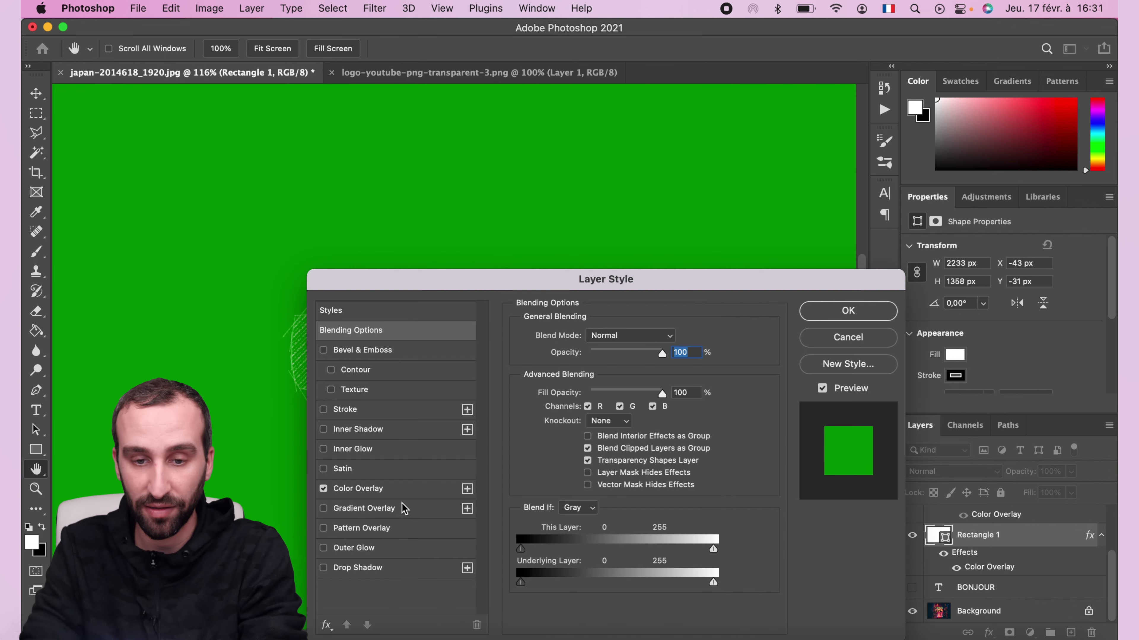
click(382, 489)
click(681, 339)
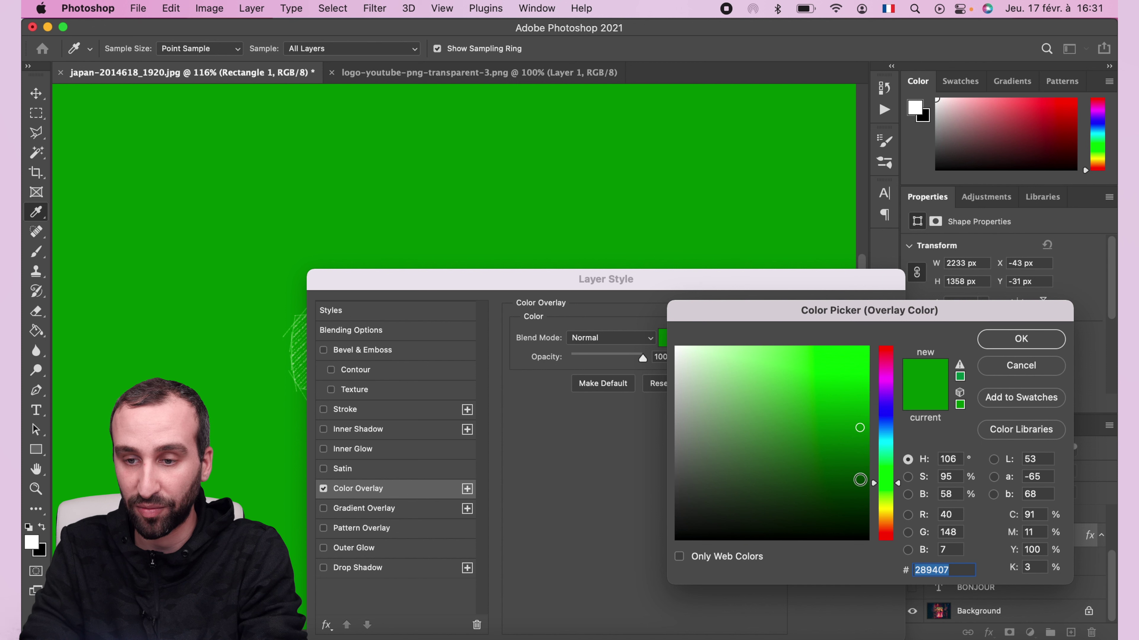
click(860, 479)
click(866, 454)
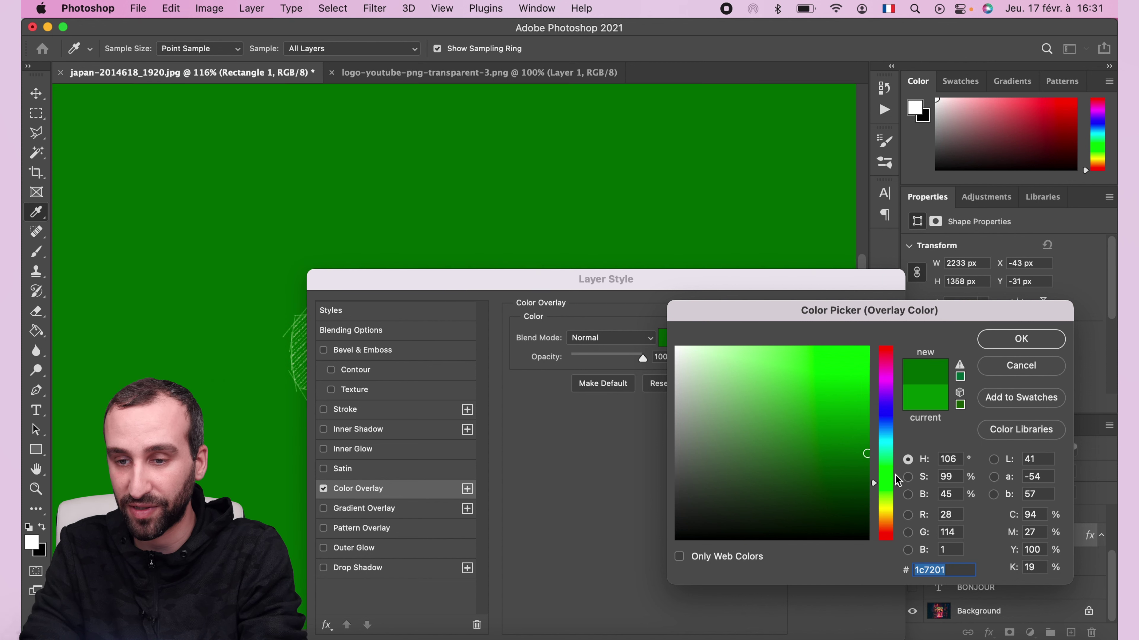
drag(874, 484, 874, 494)
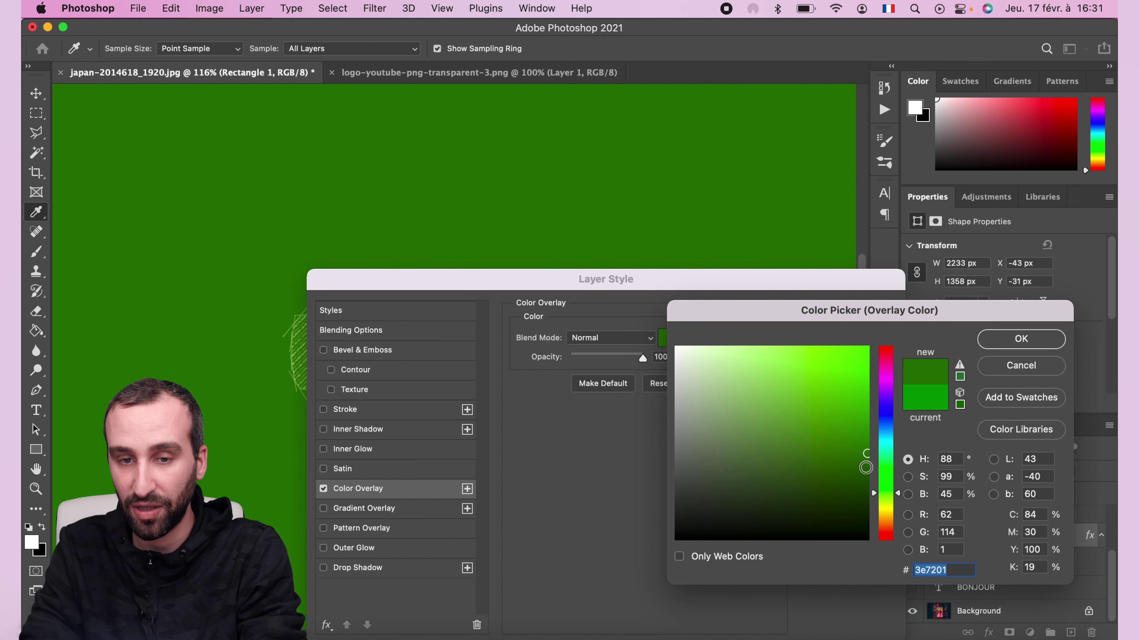
click(866, 468)
click(1020, 339)
click(867, 312)
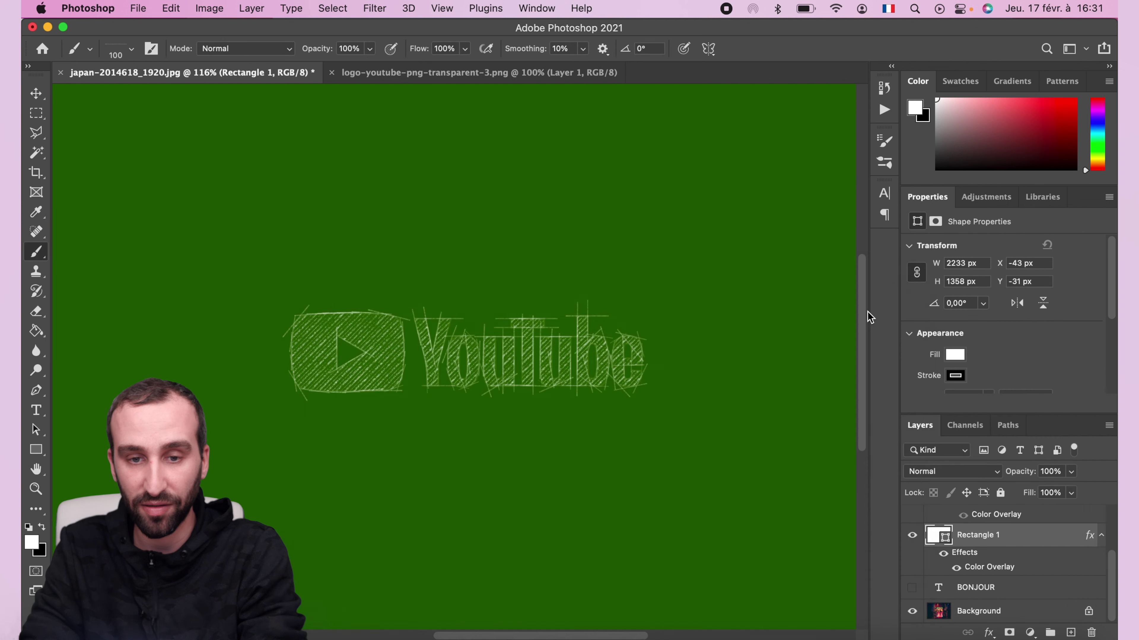
Step: Compare the logo with the Chalk Effect 01 group hidden and shown, and expand the group and its Stroke Sketch subgroup
scroll(569, 401, up, 5)
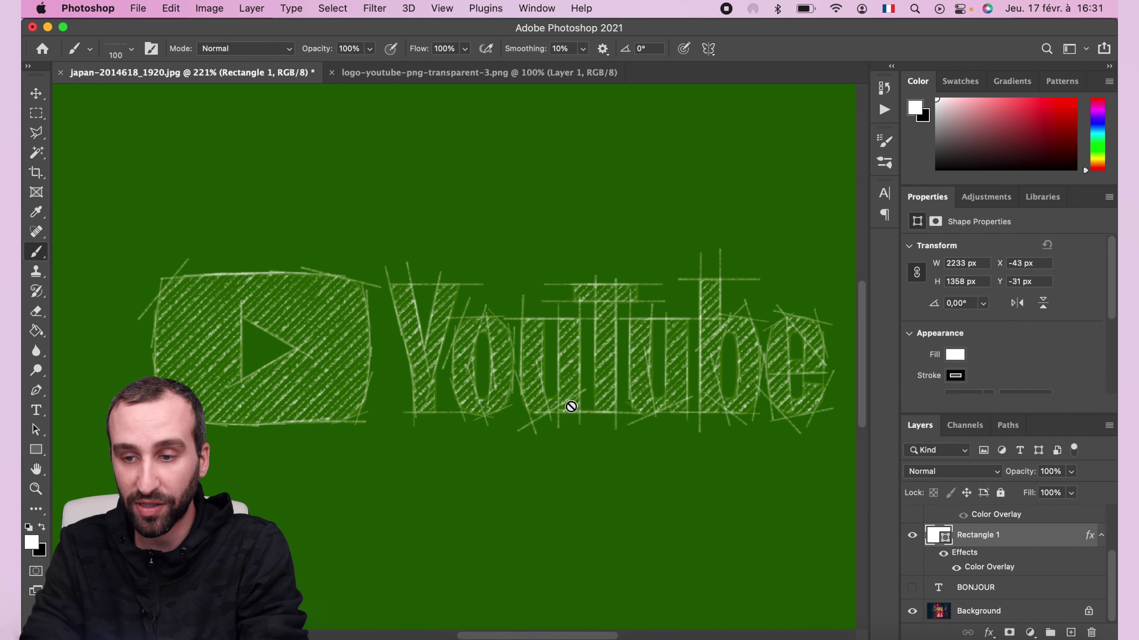
scroll(571, 406, left, 2)
scroll(986, 561, up, 3)
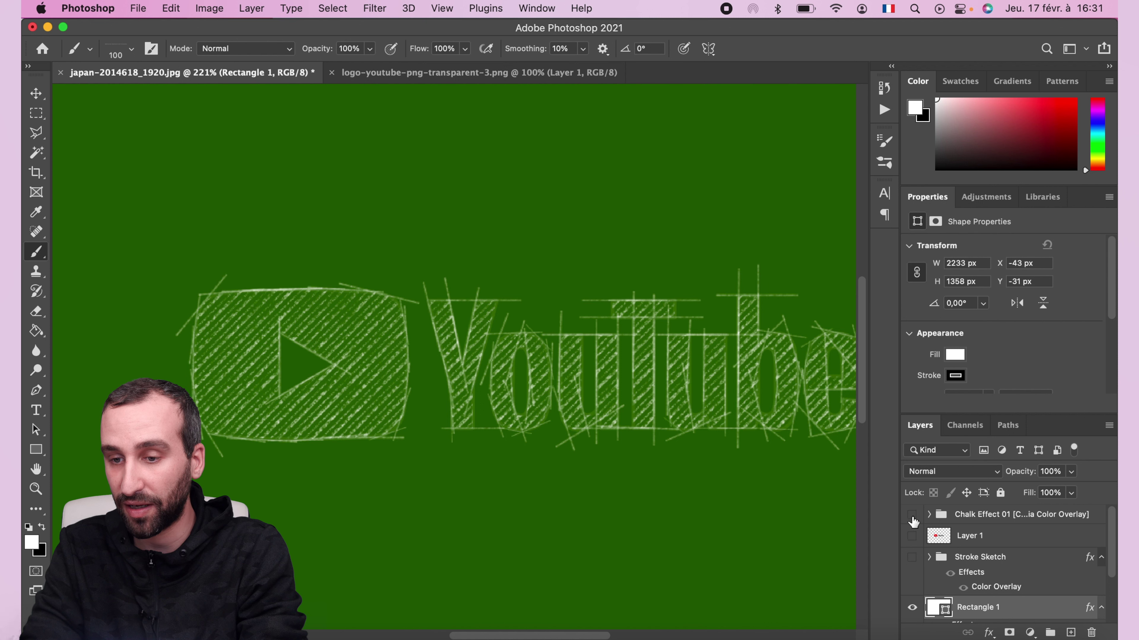
click(913, 515)
click(912, 515)
click(924, 516)
click(930, 515)
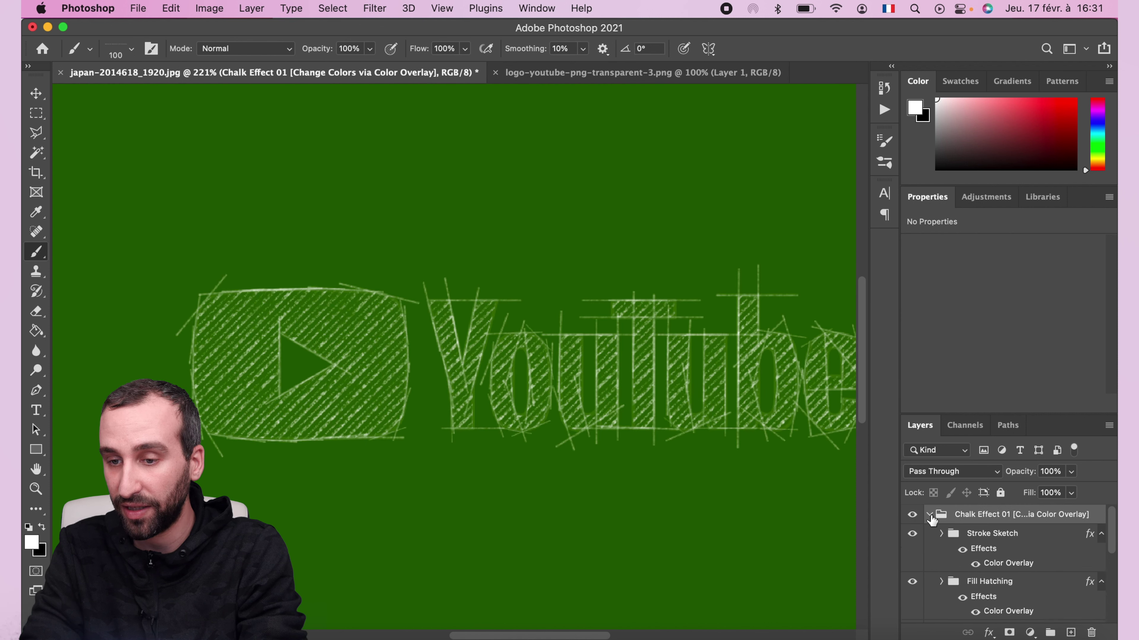
scroll(990, 551, down, 1)
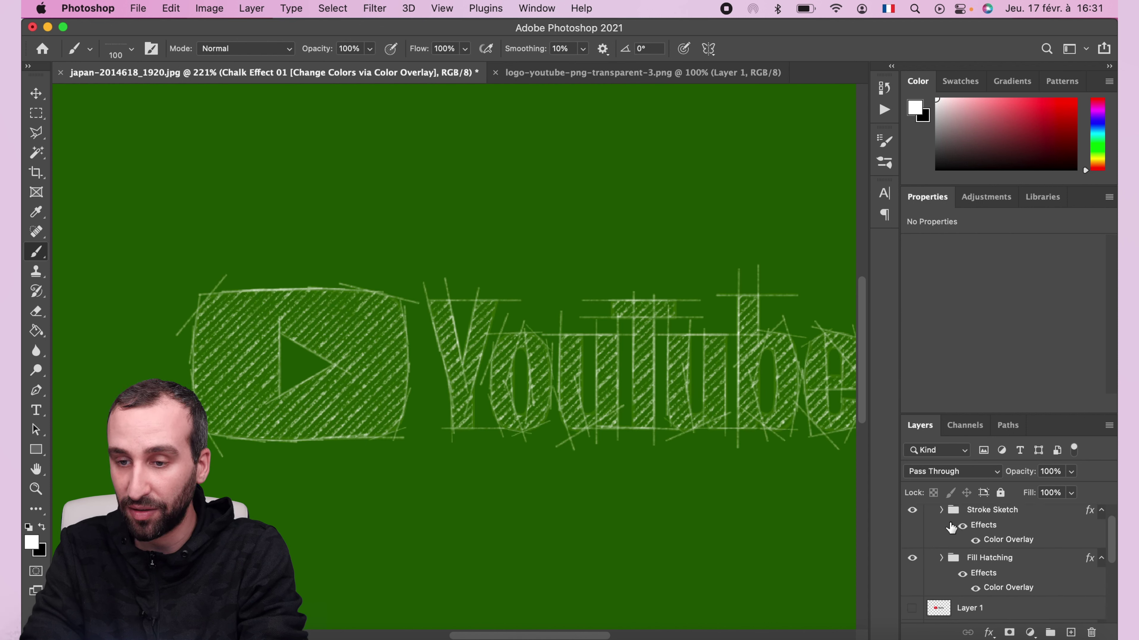
click(941, 511)
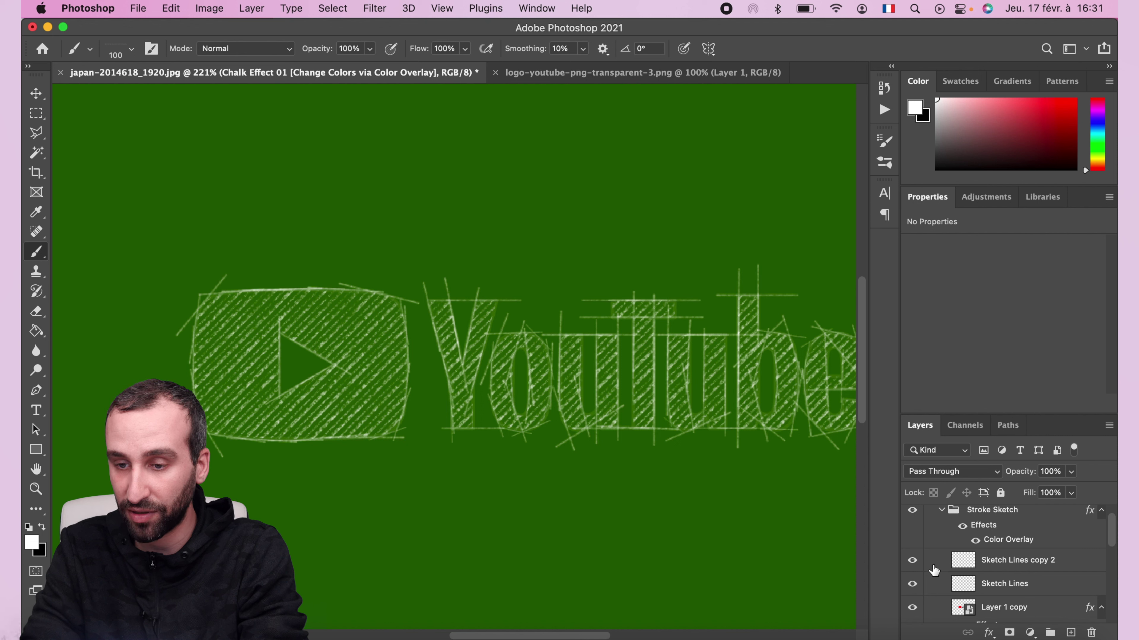
Step: Switch Layer 1 copy, Sketch Lines and Sketch Lines copy 2 off and on to examine what each contributes to the sketch
click(913, 609)
click(914, 609)
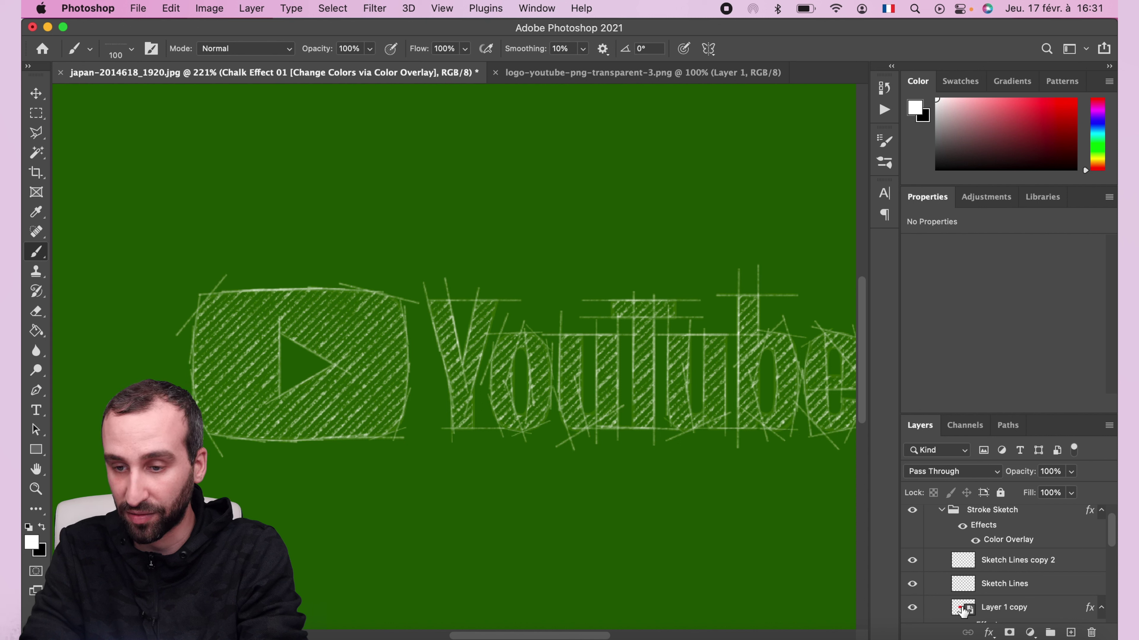
click(913, 609)
click(913, 608)
click(913, 584)
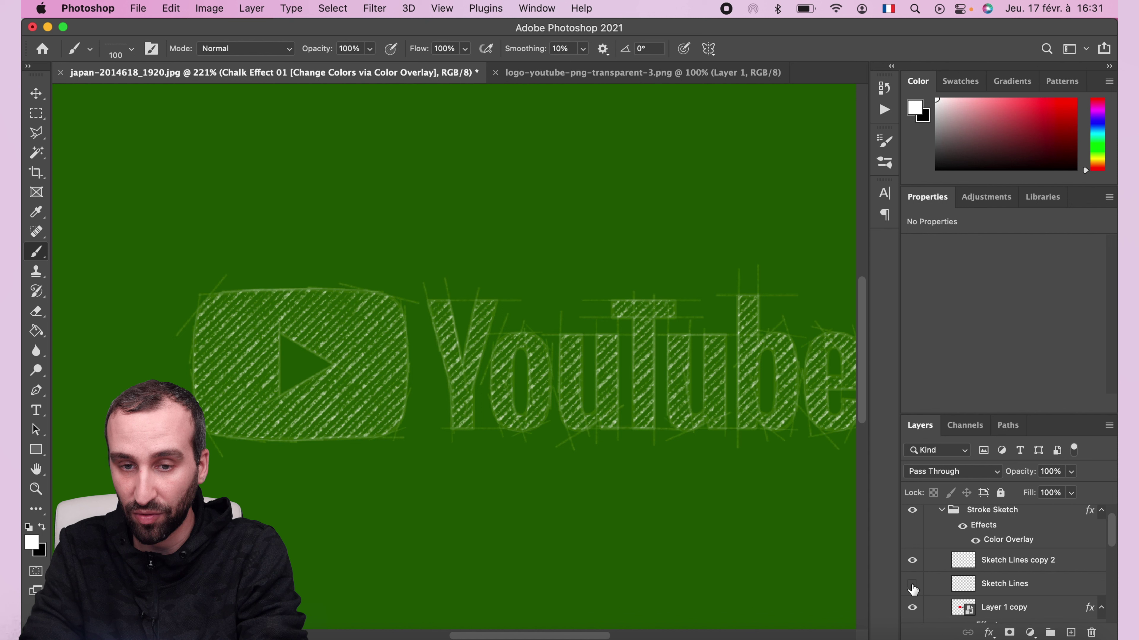
click(913, 585)
click(913, 584)
click(913, 584)
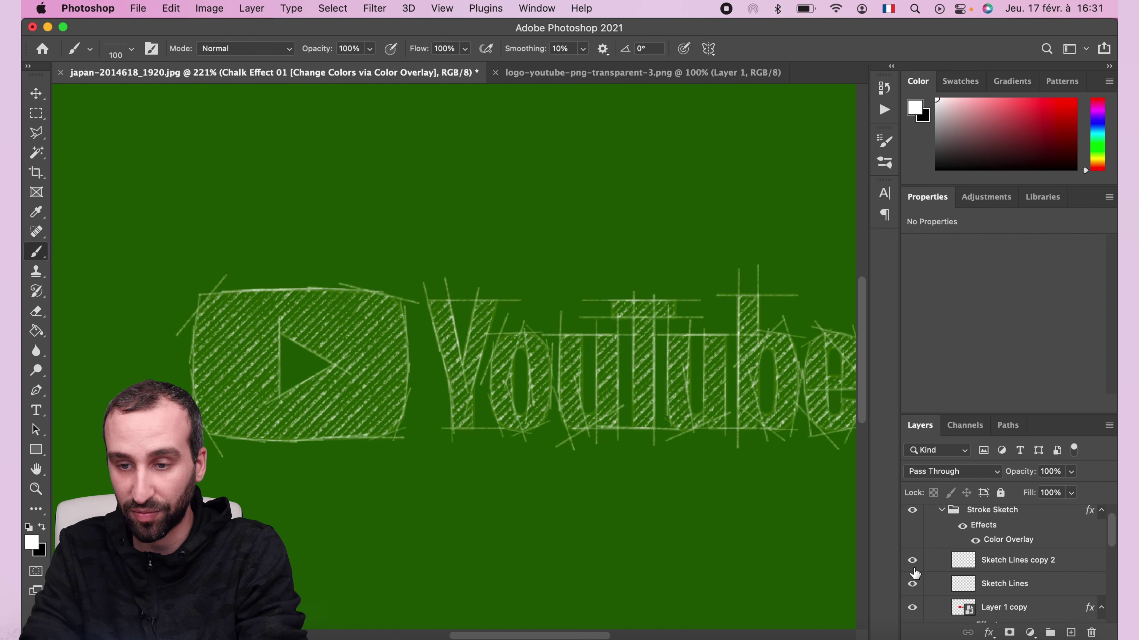
click(912, 561)
click(912, 560)
click(916, 585)
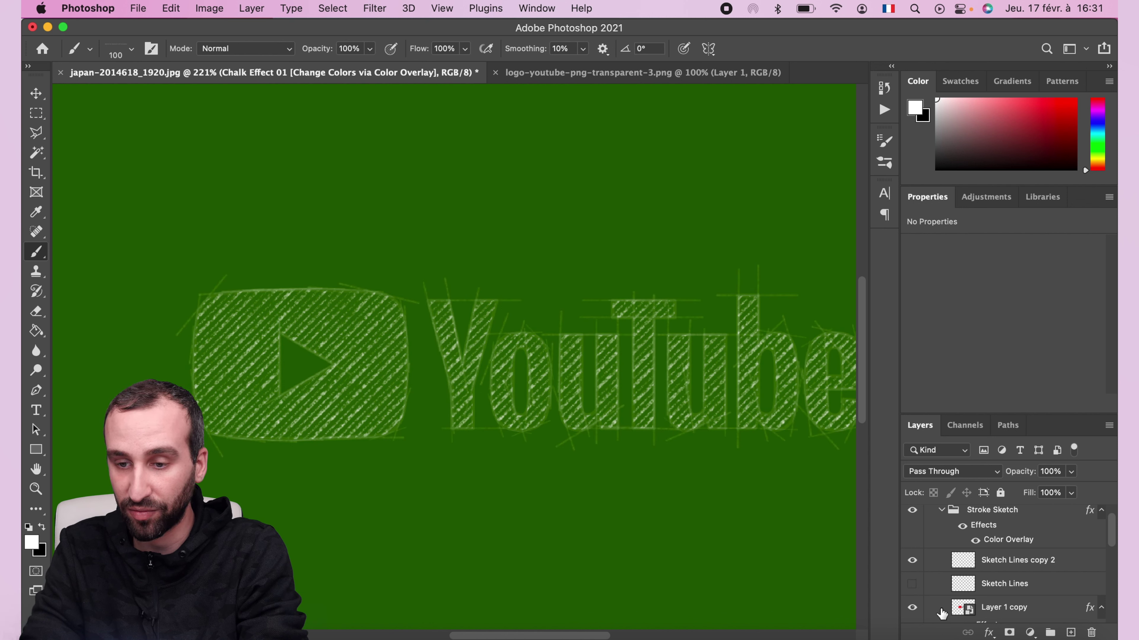
click(914, 584)
Step: Duplicate the Layer 1 copy smart object of the Stroke Sketch group within the same document, keeping the suggested name
click(1035, 610)
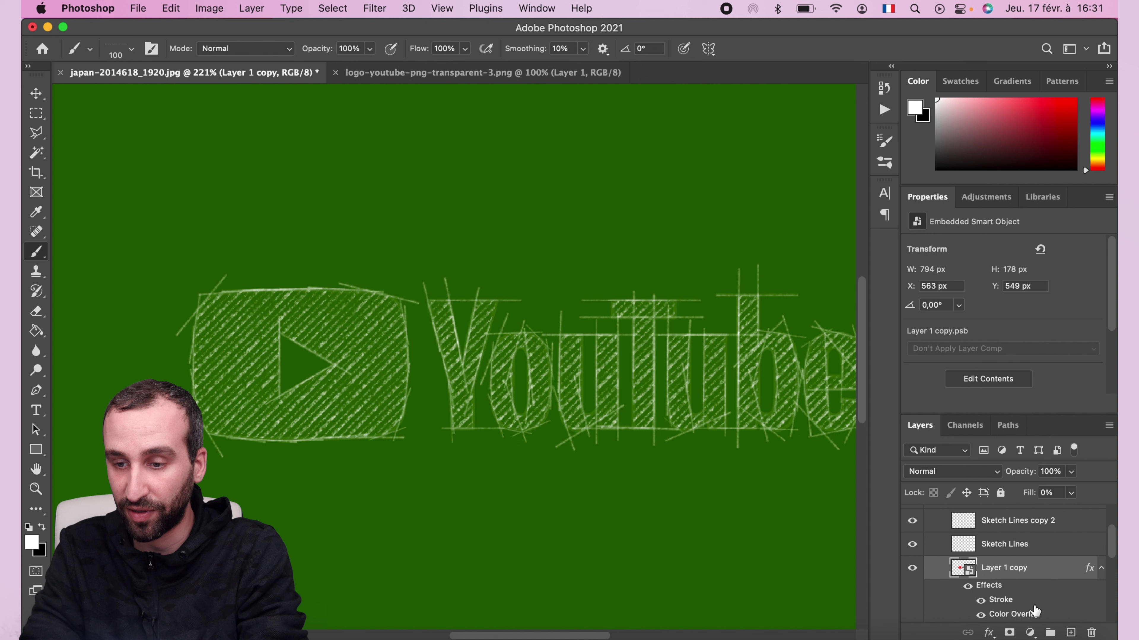
right_click(1026, 575)
click(971, 601)
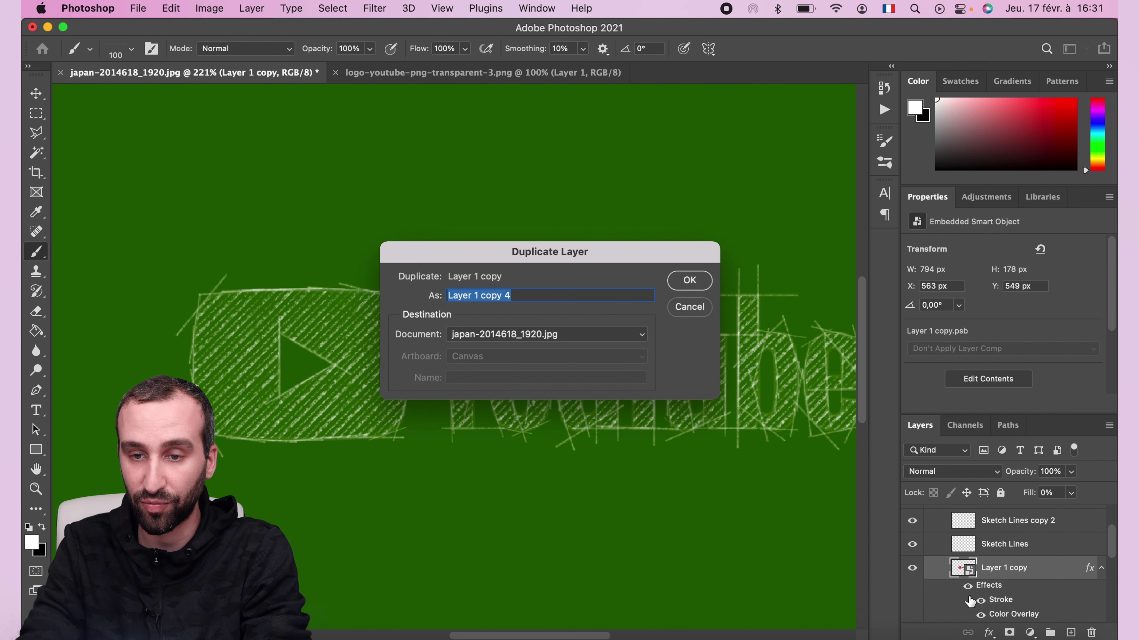
key(Return)
scroll(488, 458, down, 3)
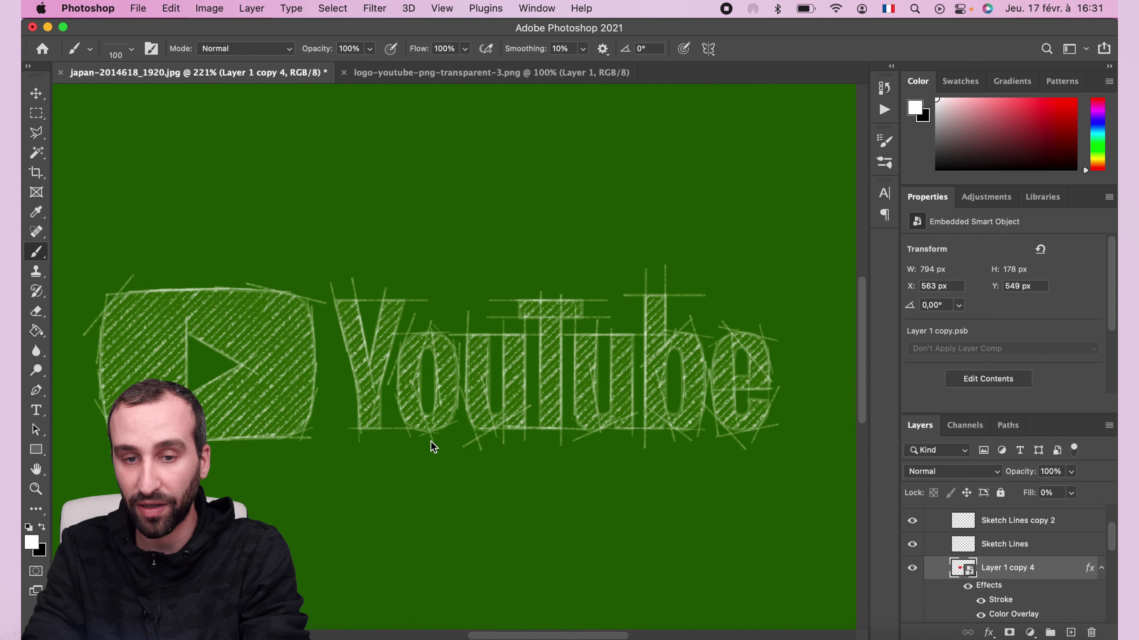
Step: Collapse the Chalk Effect 01 group, then select the Rectangle 1 background layer and open its opacity setting
scroll(469, 431, down, 3)
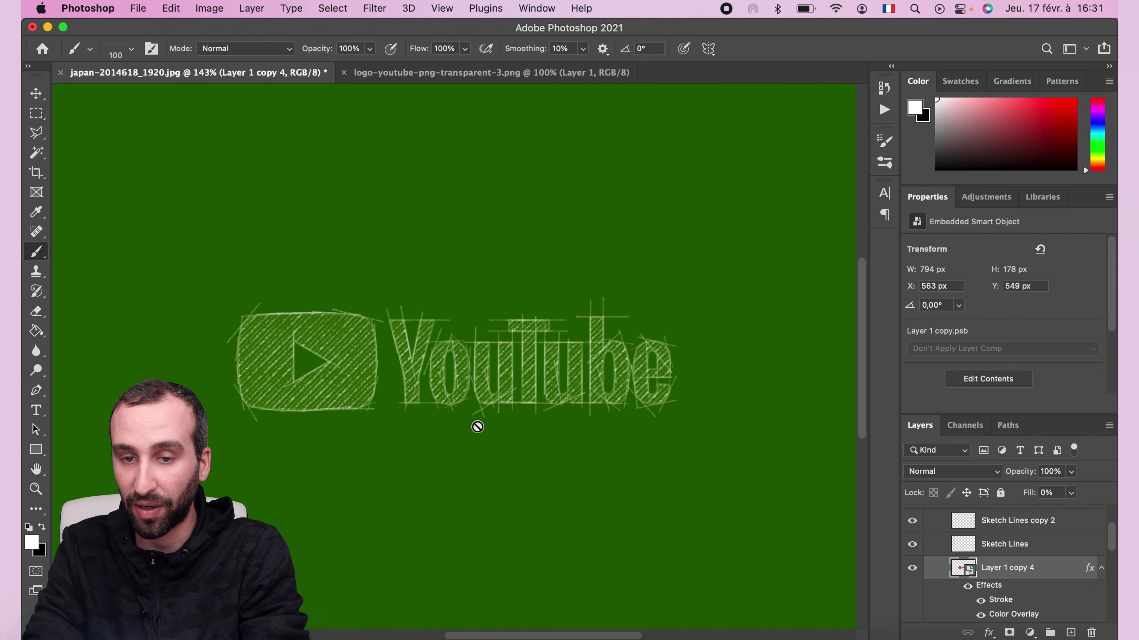
scroll(951, 533, up, 2)
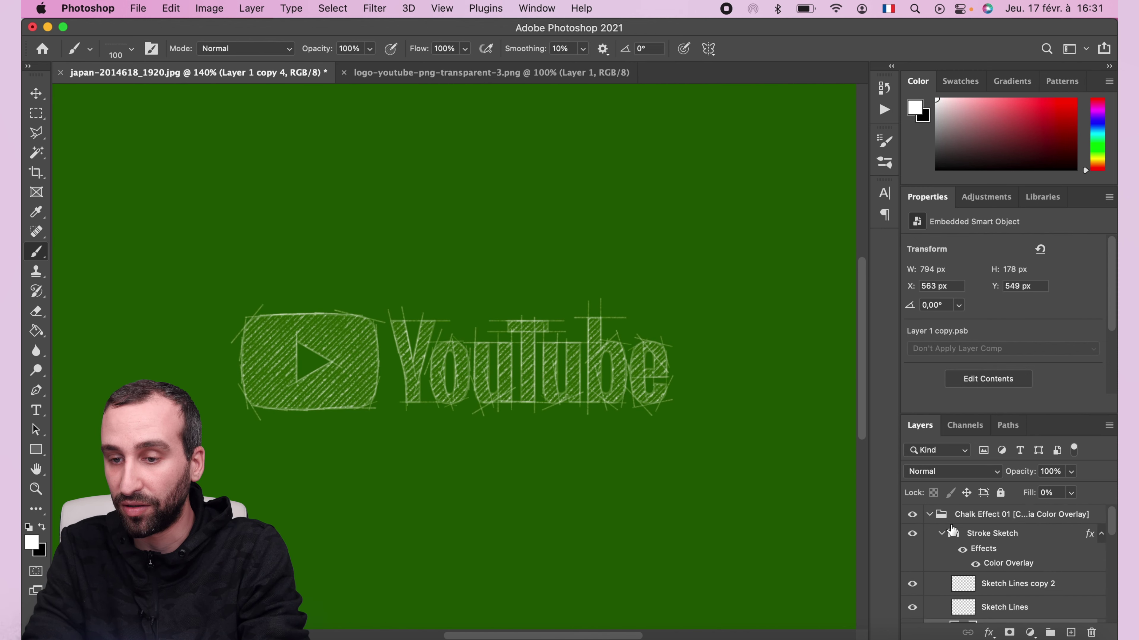
click(929, 516)
click(1026, 570)
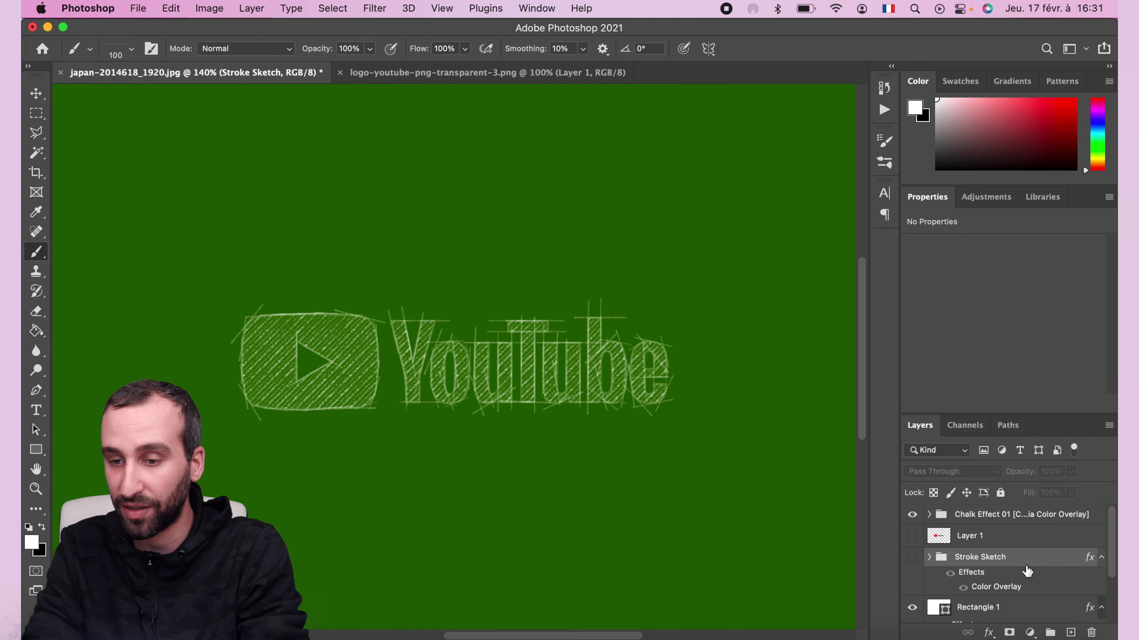
click(1021, 618)
click(1070, 472)
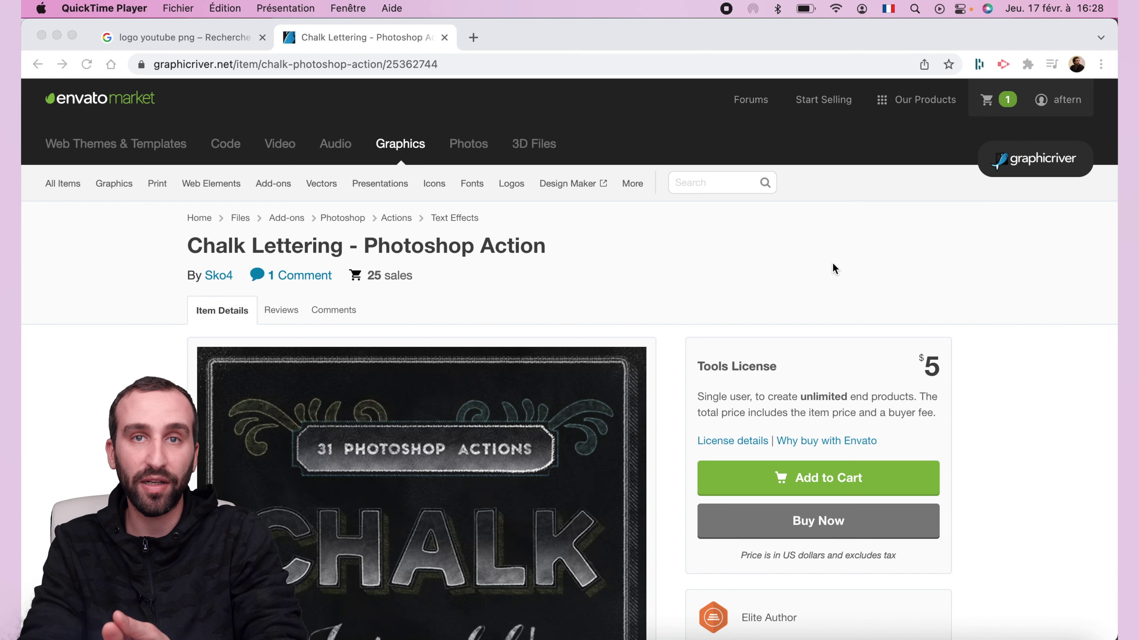
Step: Switch to Chrome and view the Chalk Lettering - Photoshop Action product page on GraphicRiver, including its Tools License details
scroll(836, 325, down, 2)
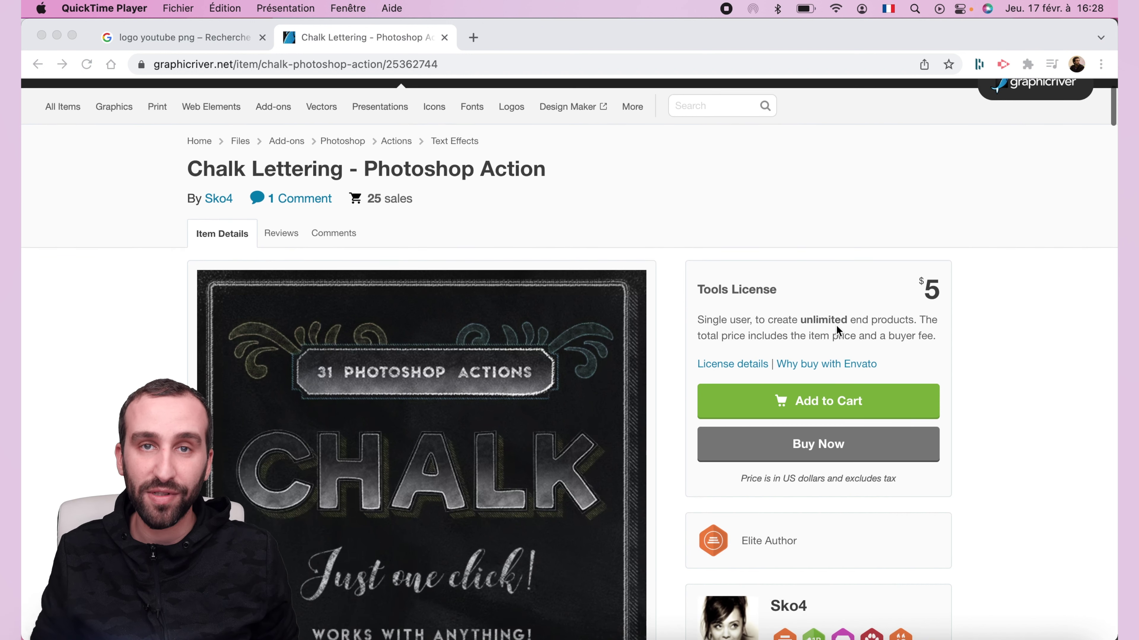
click(956, 285)
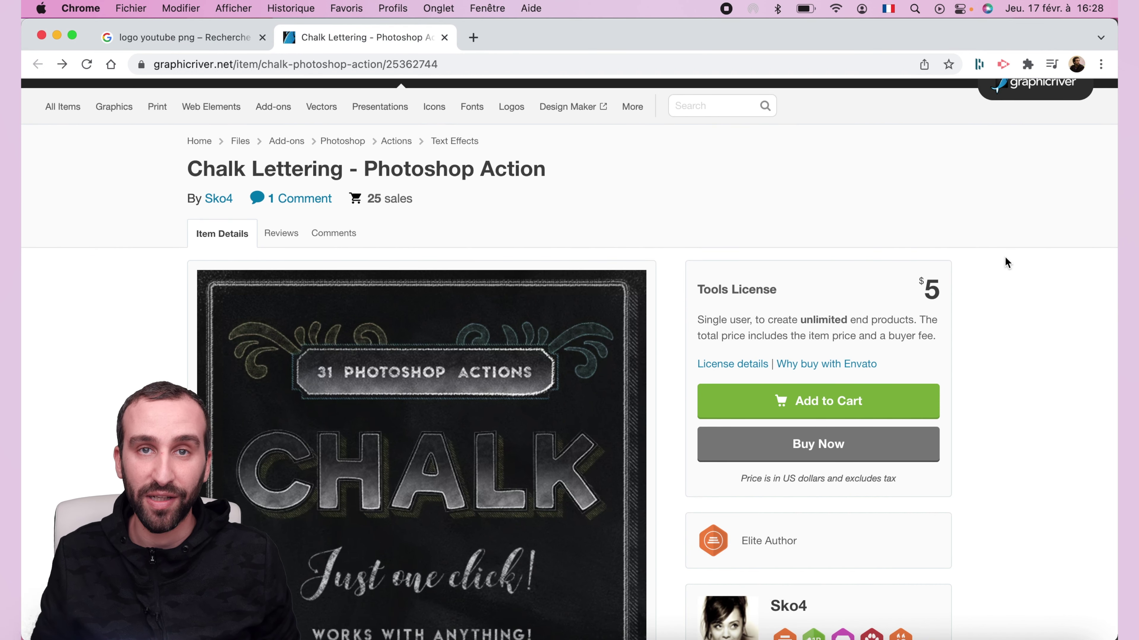